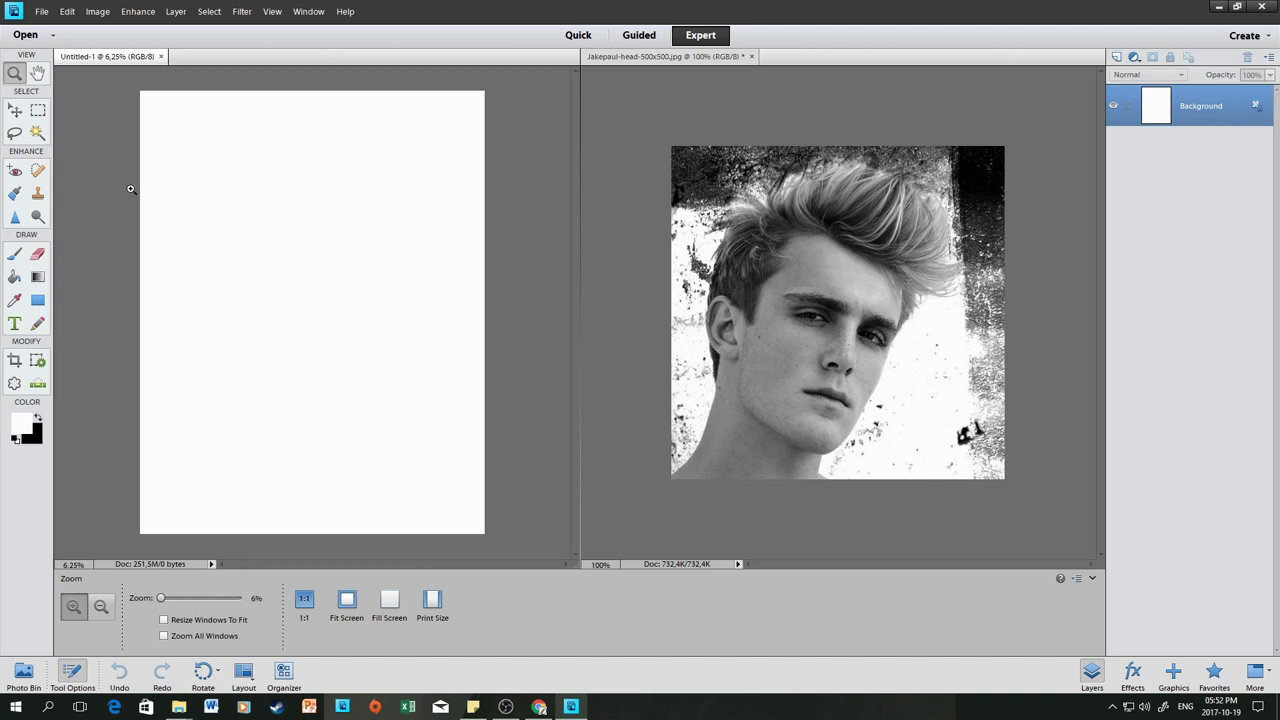
Fit the blank page on screen and add a new empty Layer 1.
mouse_move(242, 182)
left_mouse_down()
mouse_move(370, 314)
mouse_move(415, 400)
left_mouse_up()
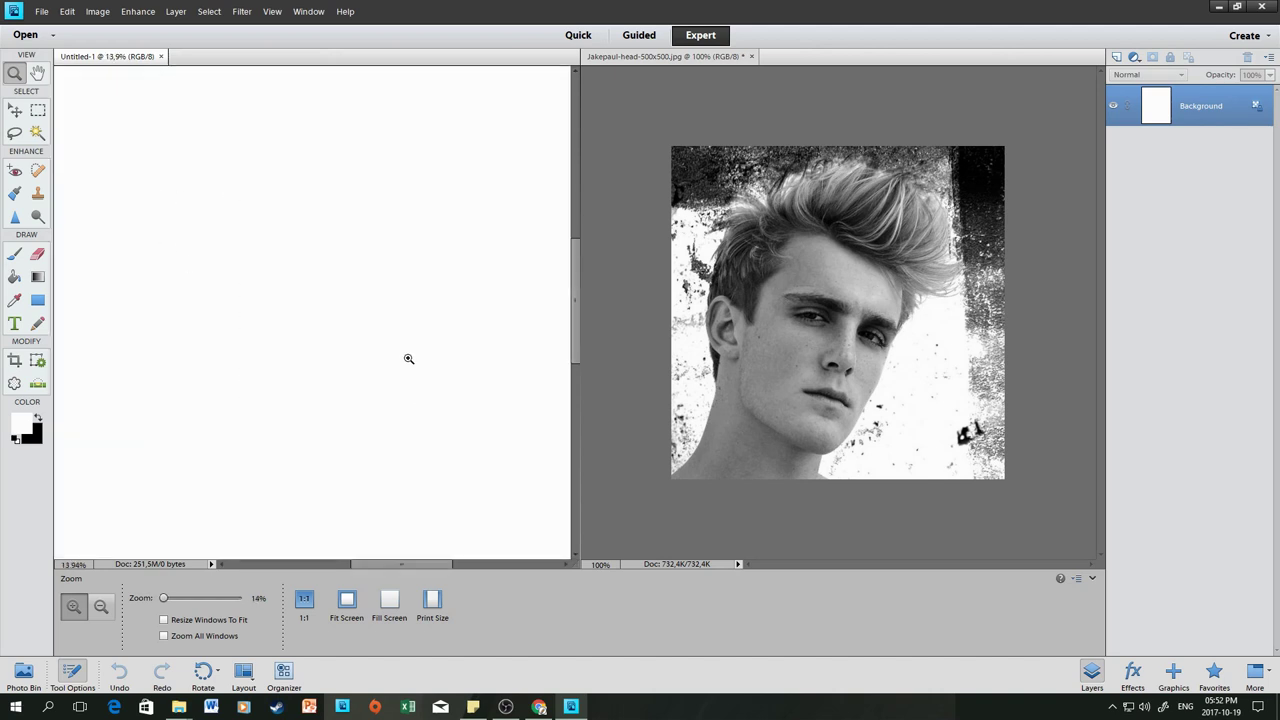
left_click(1010, 207)
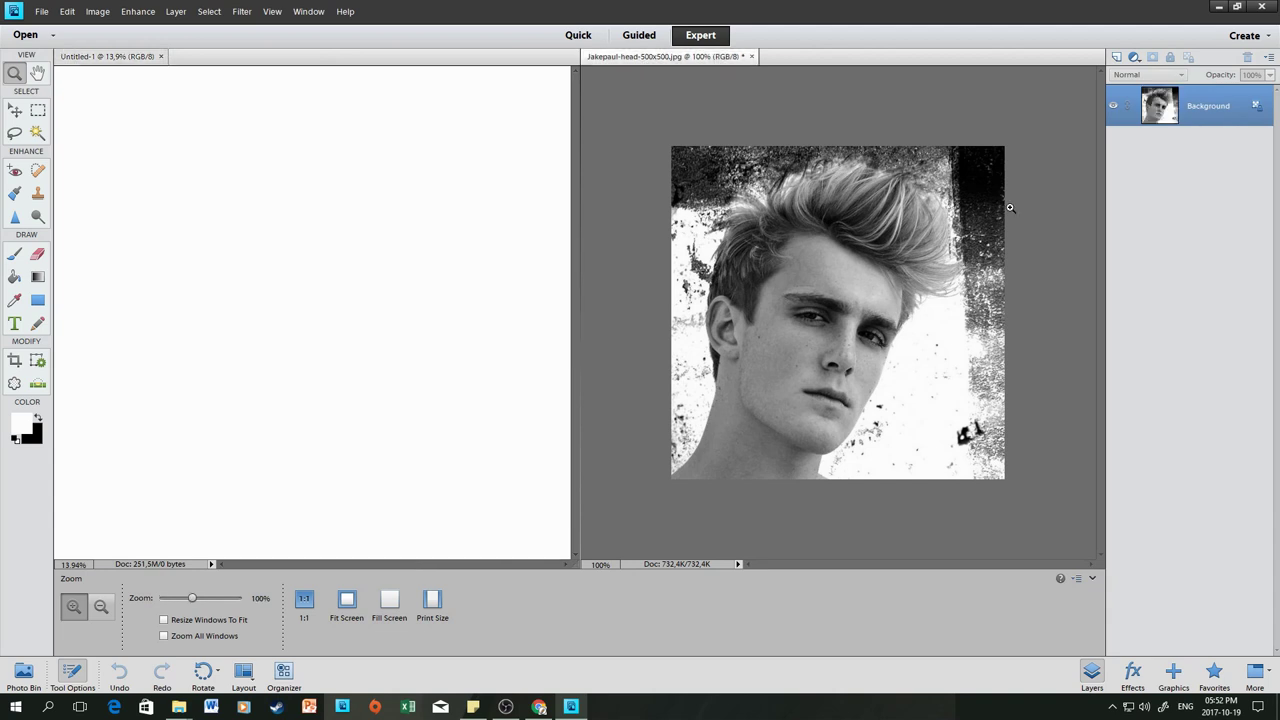
right_click(190, 252)
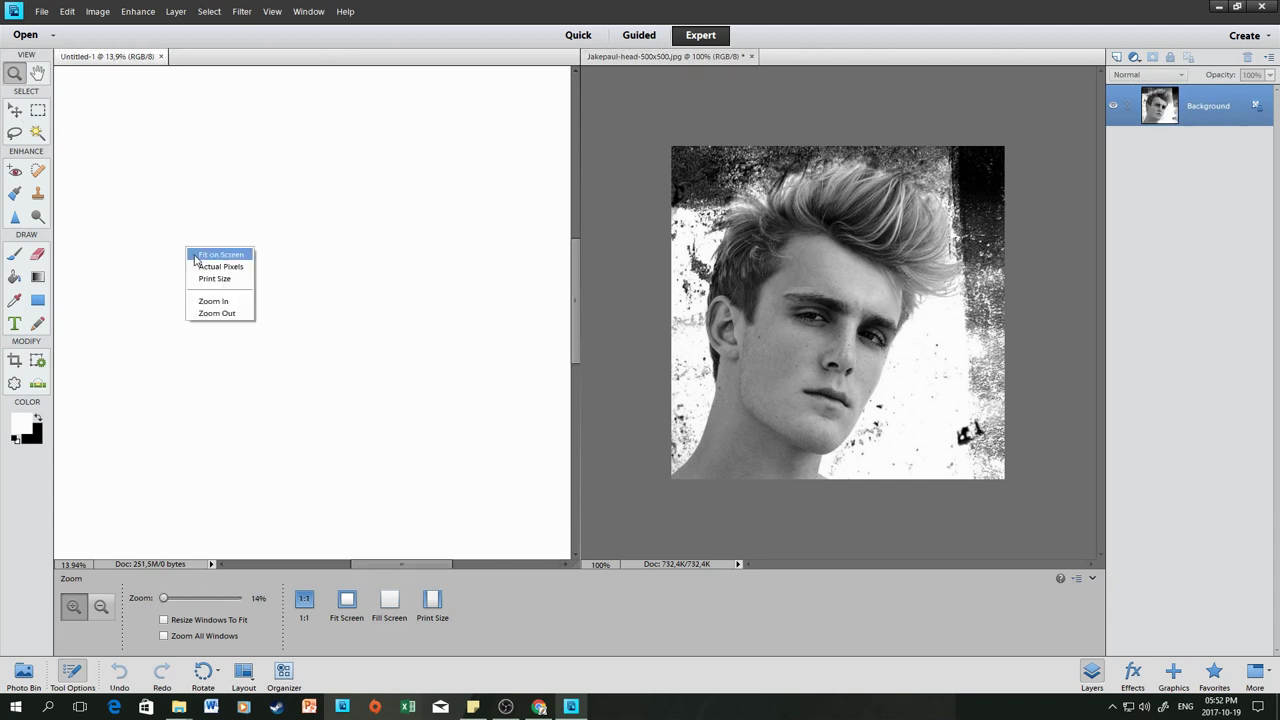
left_click(200, 255)
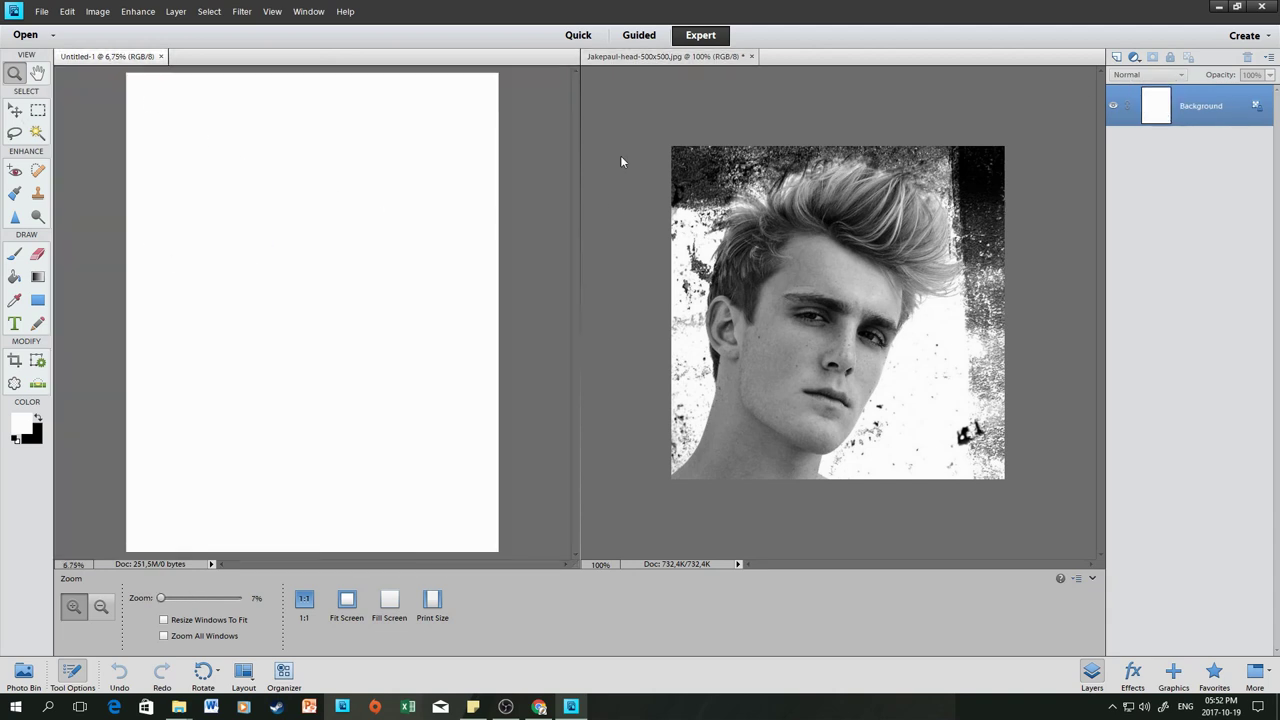
left_click(1118, 60)
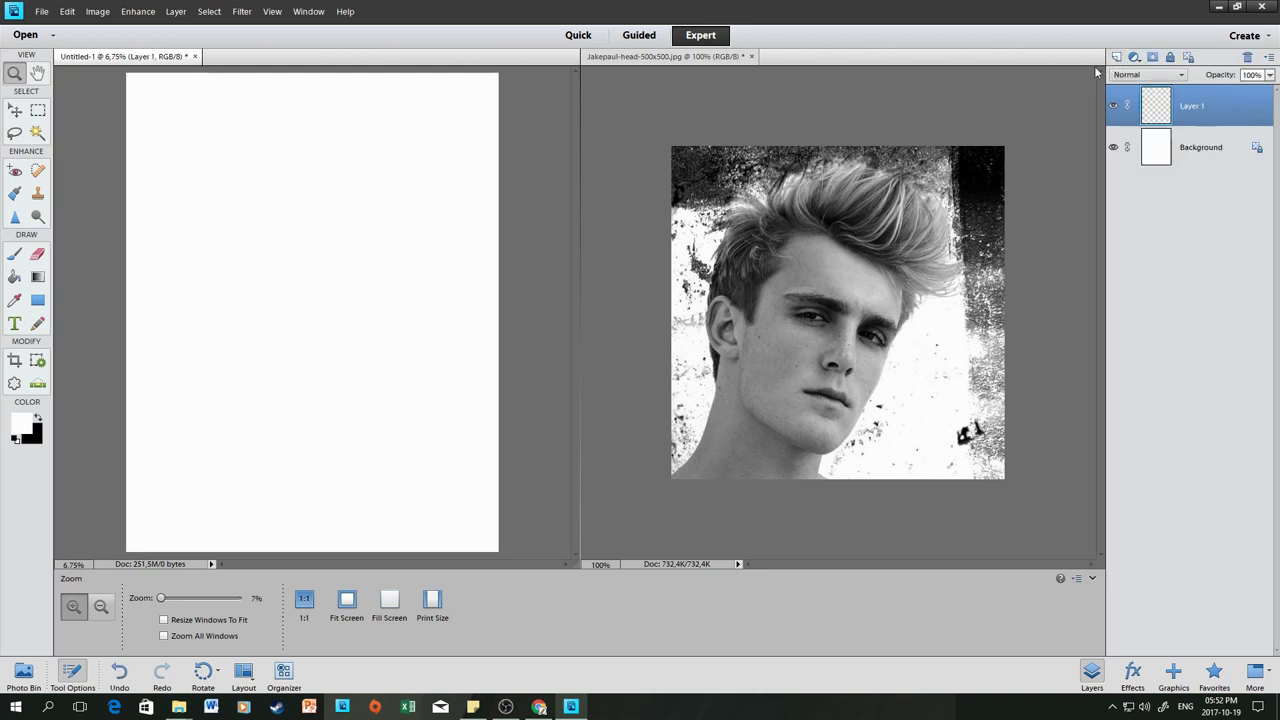
Zoom the reference head photo to about 159%.
left_click_drag(221, 164, 448, 421)
left_click(848, 290)
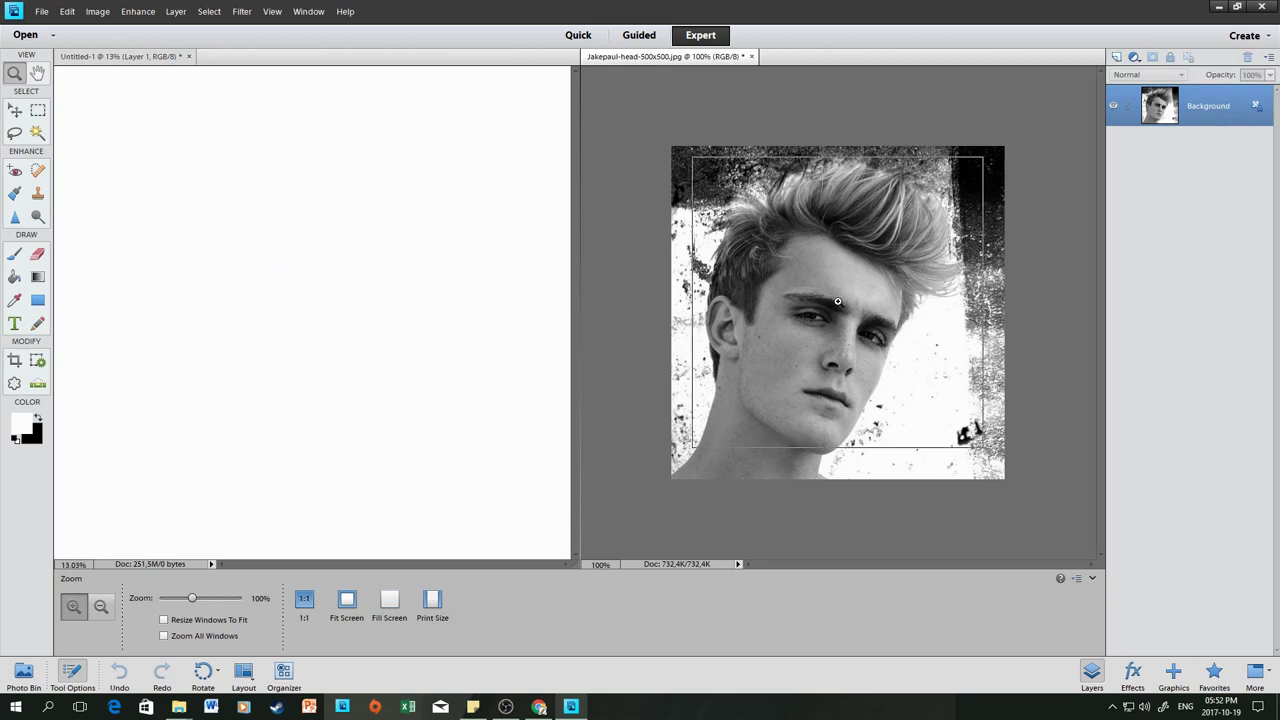
left_click(838, 301)
right_click(885, 211)
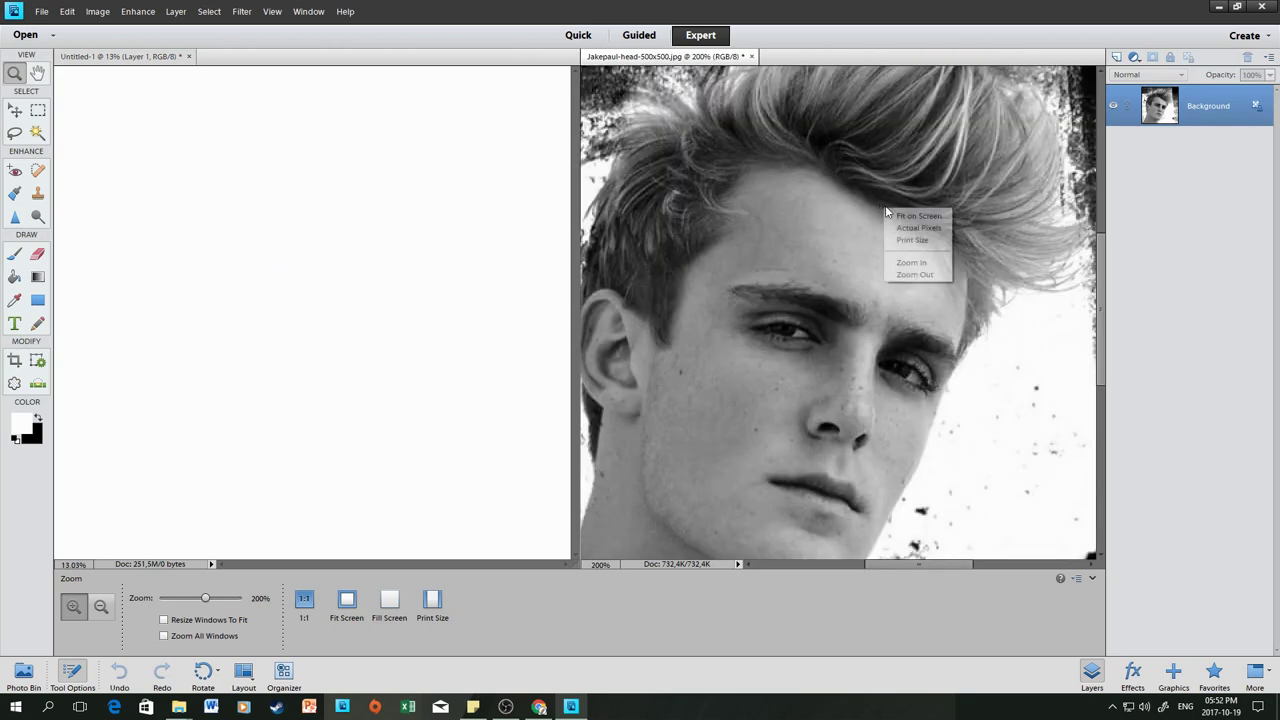
left_click(876, 230)
right_click(892, 244)
left_click(905, 316)
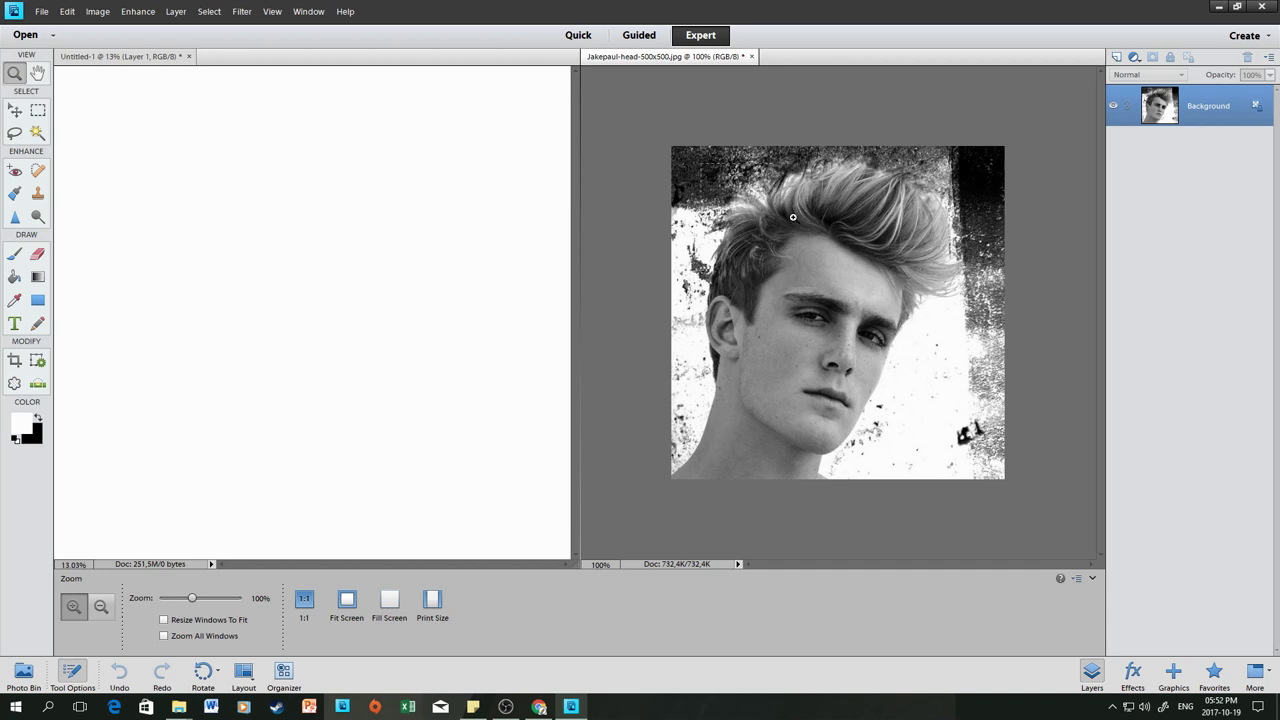
scroll(958, 466, "up", 3)
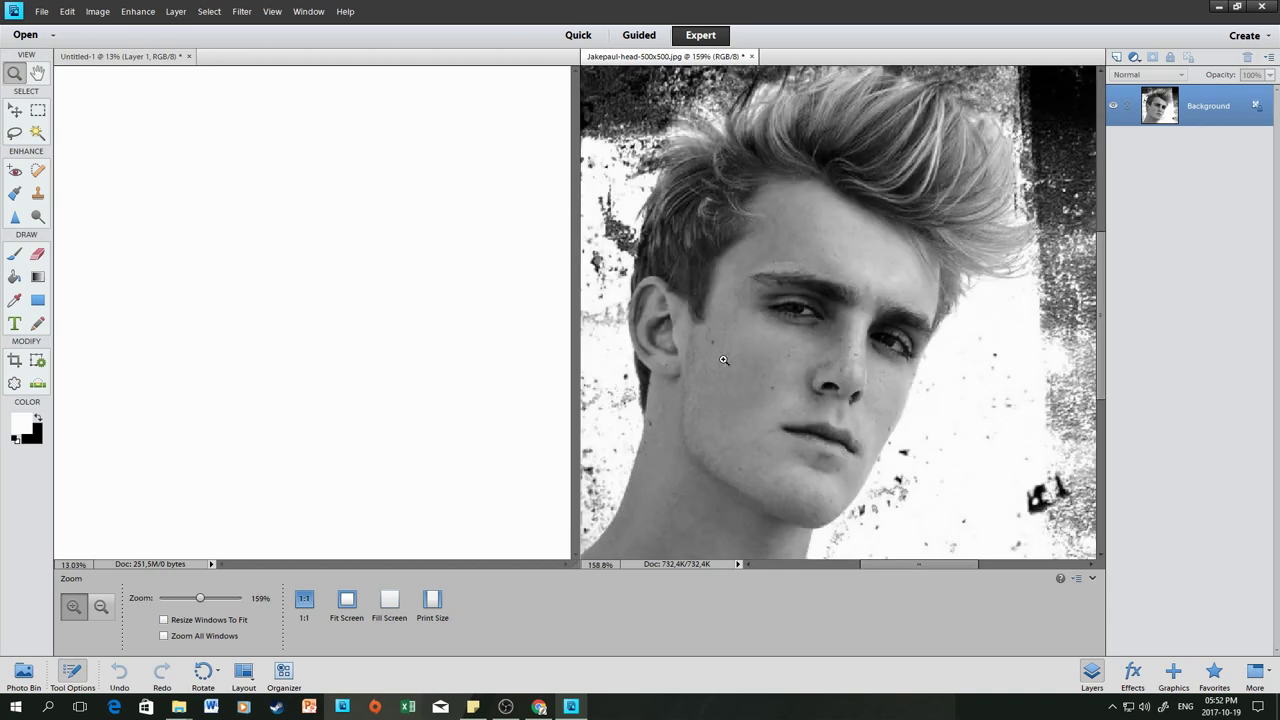
Reset colours to black and white and brush crossing guidelines on Layer 1.
key("b")
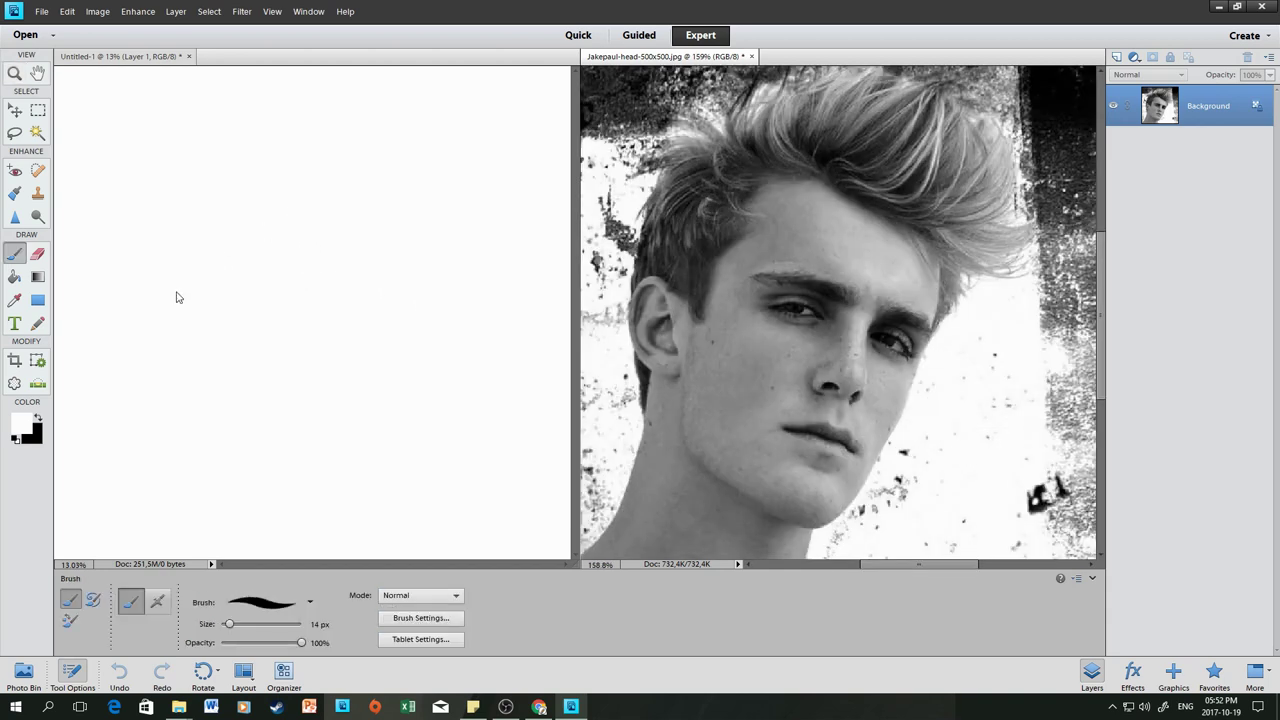
left_click(15, 440)
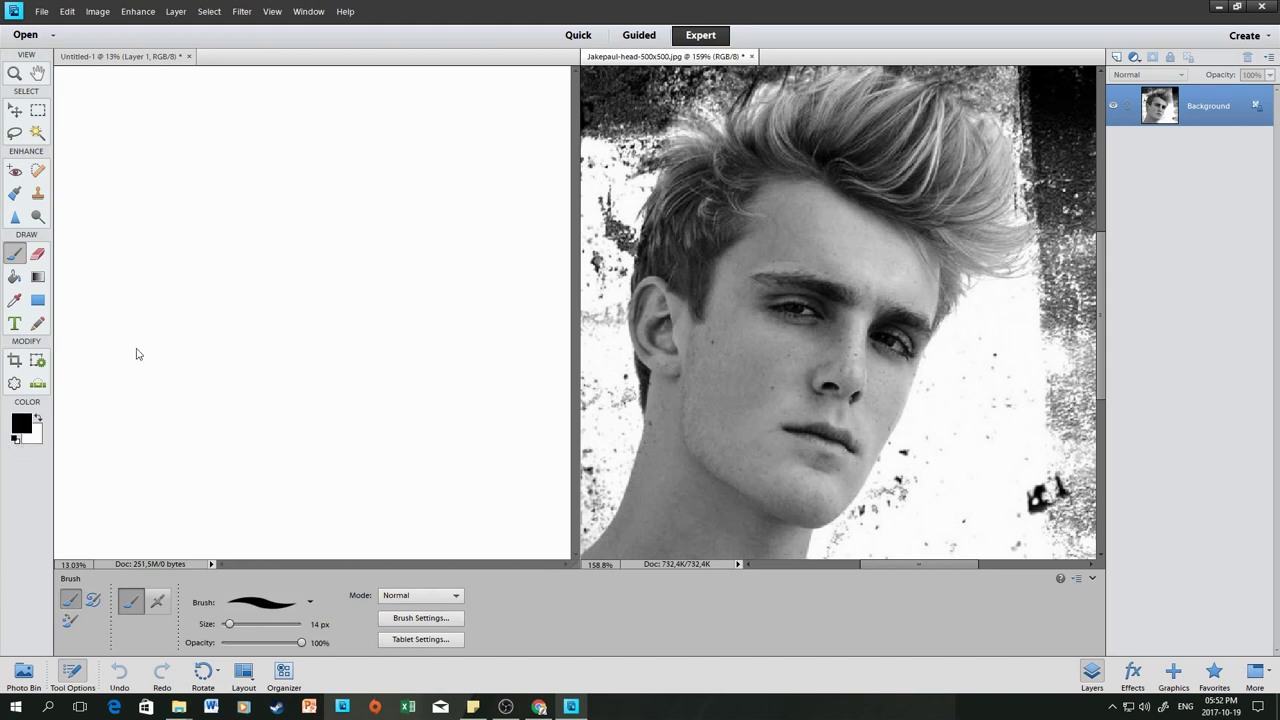
left_click(275, 155)
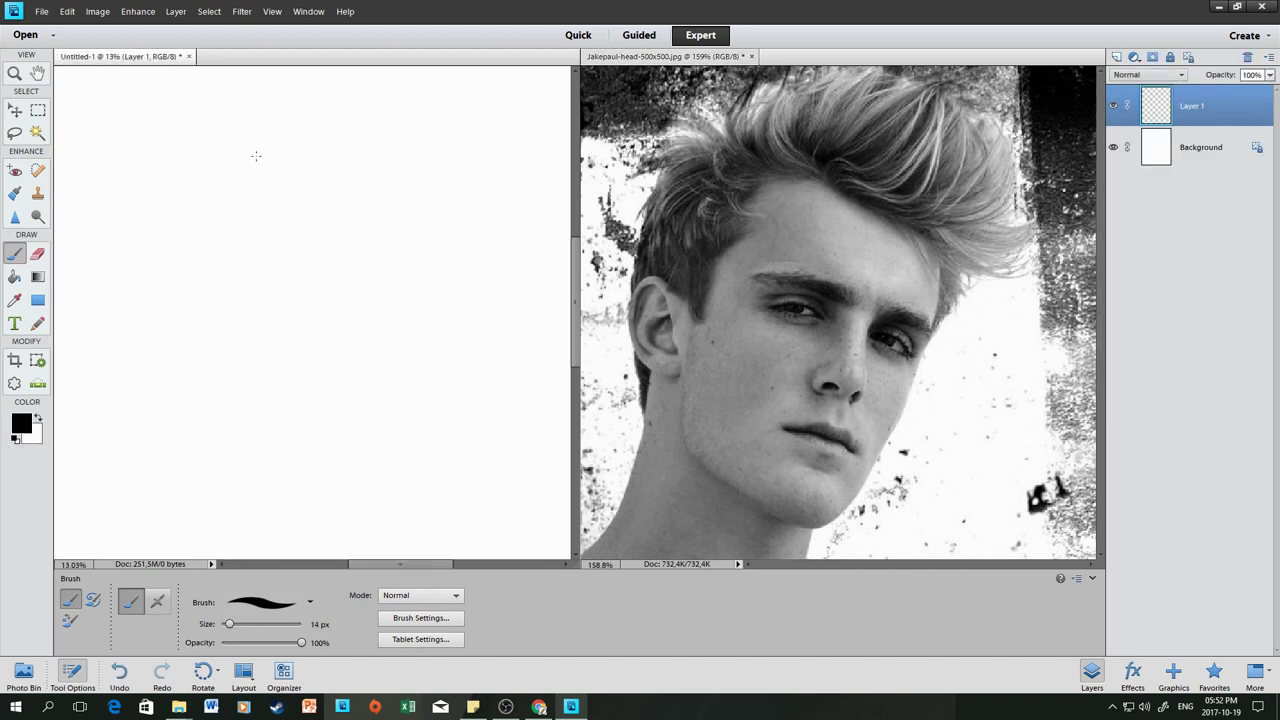
left_click_drag(325, 165, 288, 447)
left_click_drag(216, 200, 380, 242)
left_click_drag(194, 200, 428, 250)
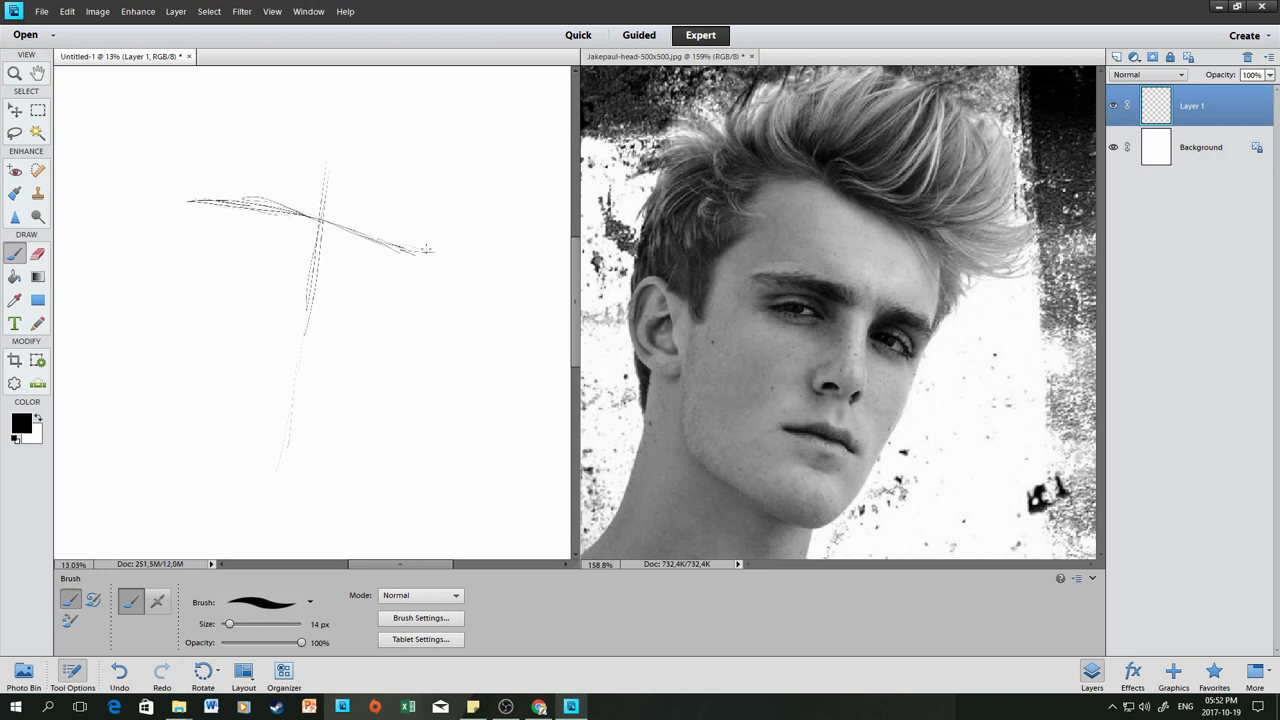
Sketch the rough face outline, then fade Layer 1 to 49% opacity.
left_click_drag(456, 128, 444, 232)
left_click_drag(436, 282, 368, 478)
mouse_move(396, 402)
left_mouse_down()
mouse_move(358, 482)
mouse_move(255, 528)
left_mouse_up()
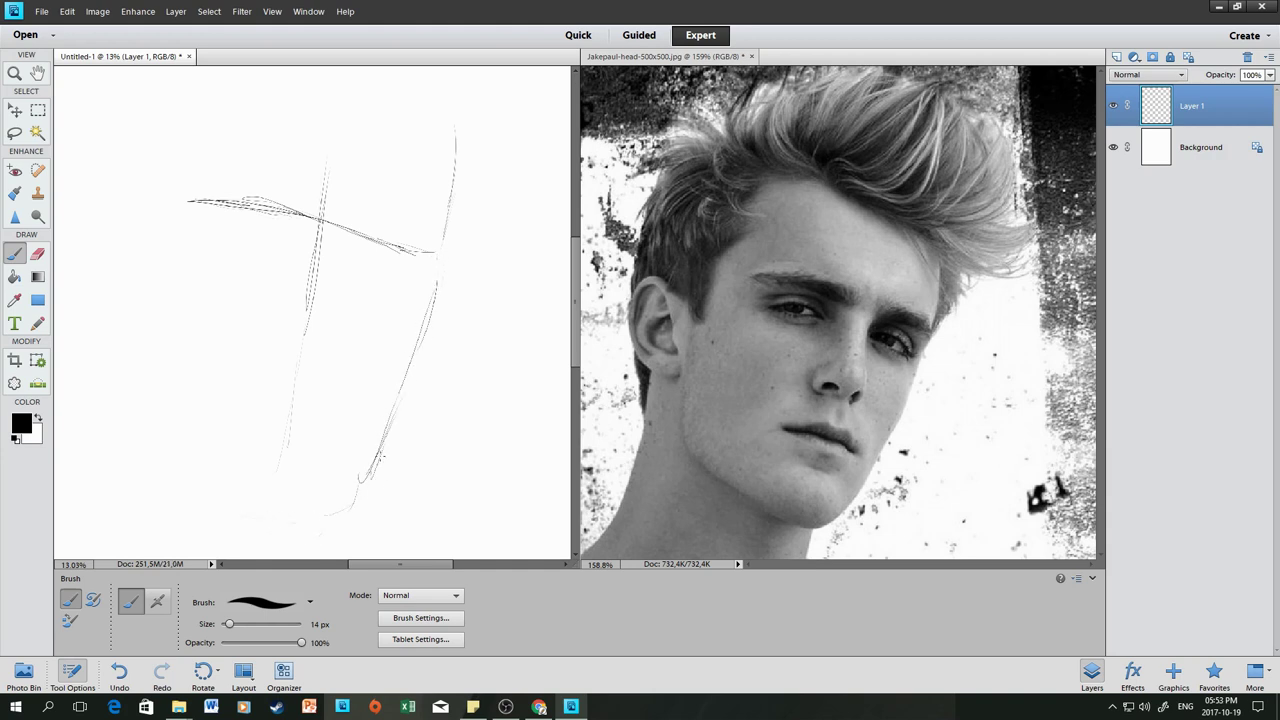
mouse_move(362, 486)
left_mouse_down()
mouse_move(308, 524)
mouse_move(186, 498)
left_mouse_up()
left_click_drag(362, 563, 344, 563)
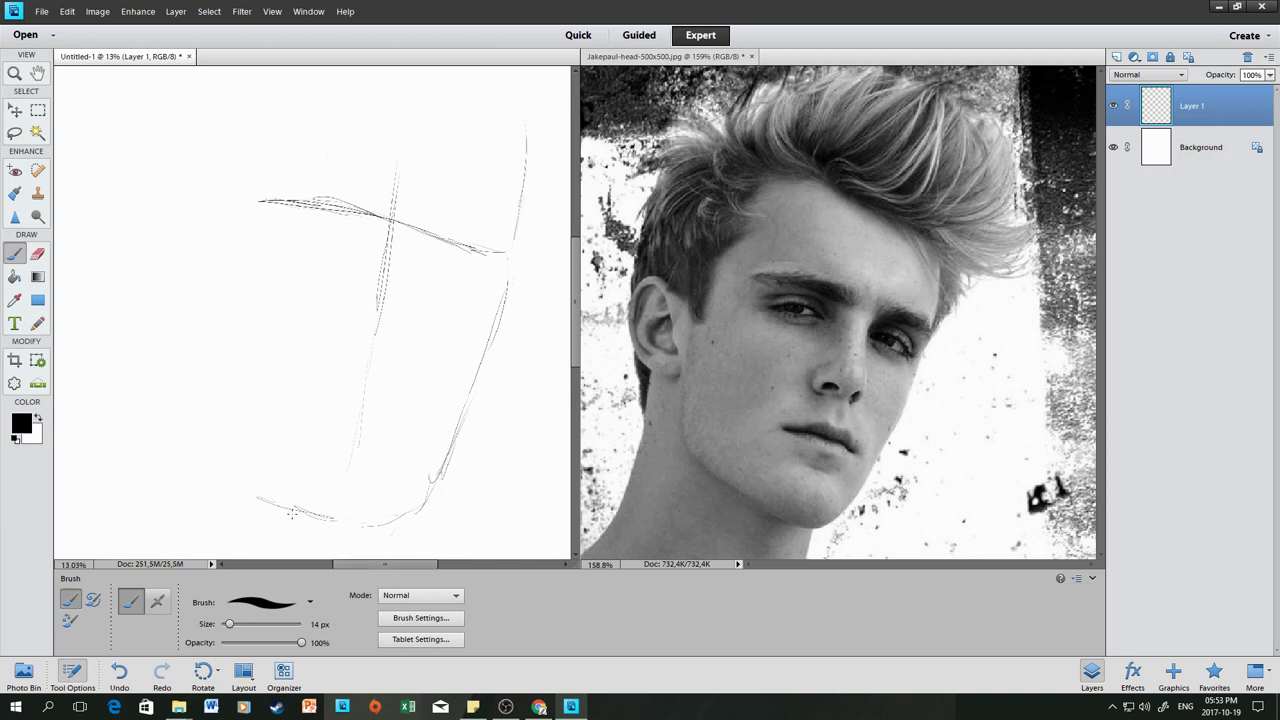
mouse_move(266, 500)
left_mouse_down()
mouse_move(183, 437)
mouse_move(164, 378)
left_mouse_up()
left_click_drag(164, 330, 160, 372)
left_click(1270, 75)
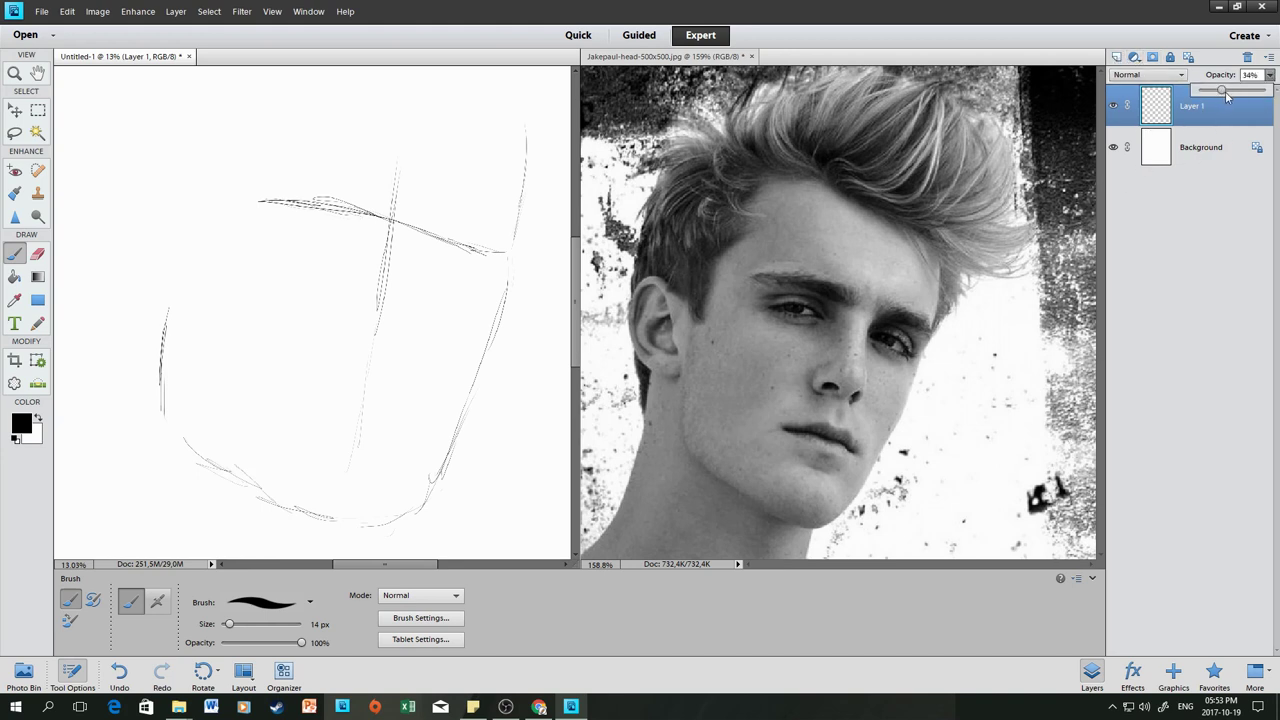
left_click_drag(1265, 90, 1225, 91)
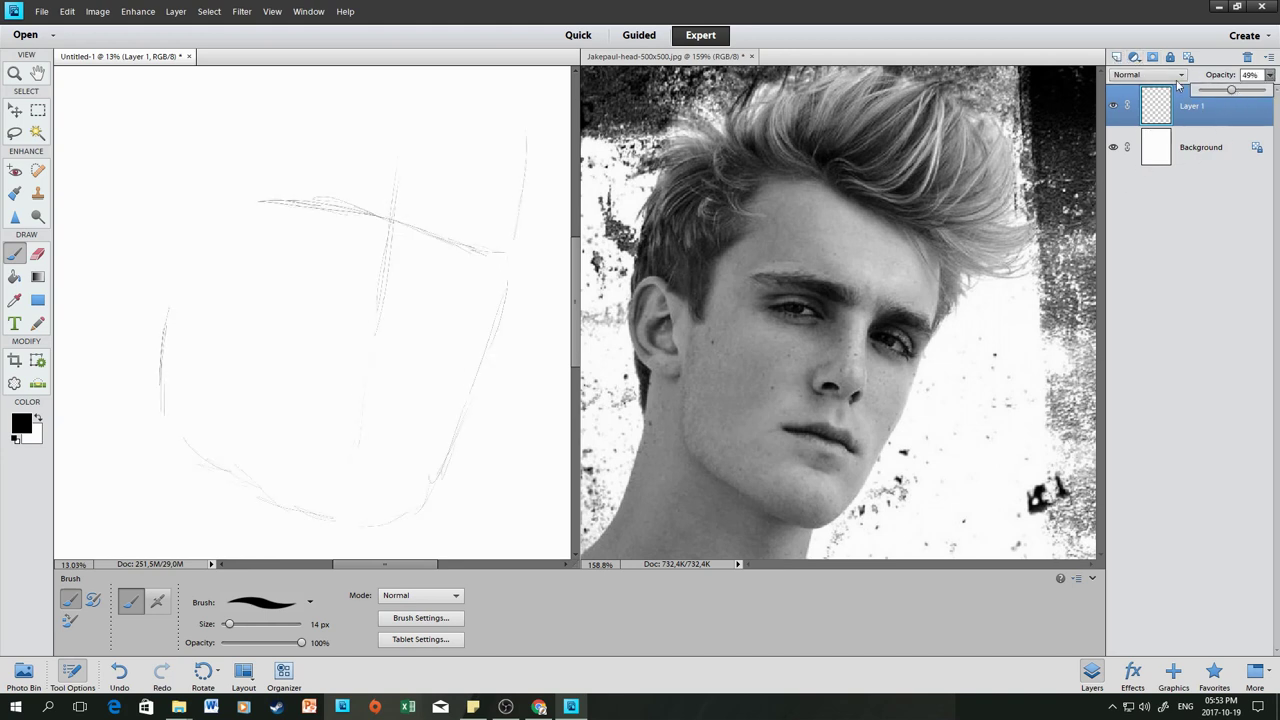
Add Layer 2, set the brush to 16 px, and ink the upper-right face edge.
left_click(1117, 57)
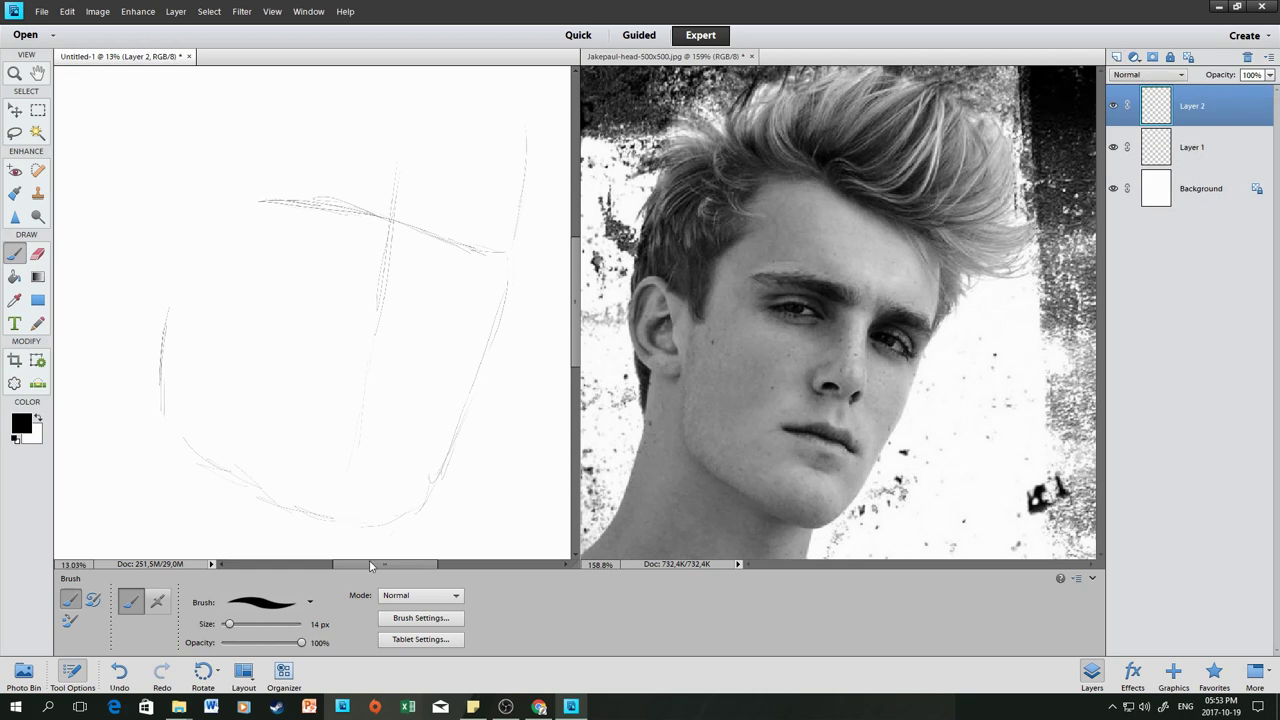
left_click_drag(375, 564, 394, 564)
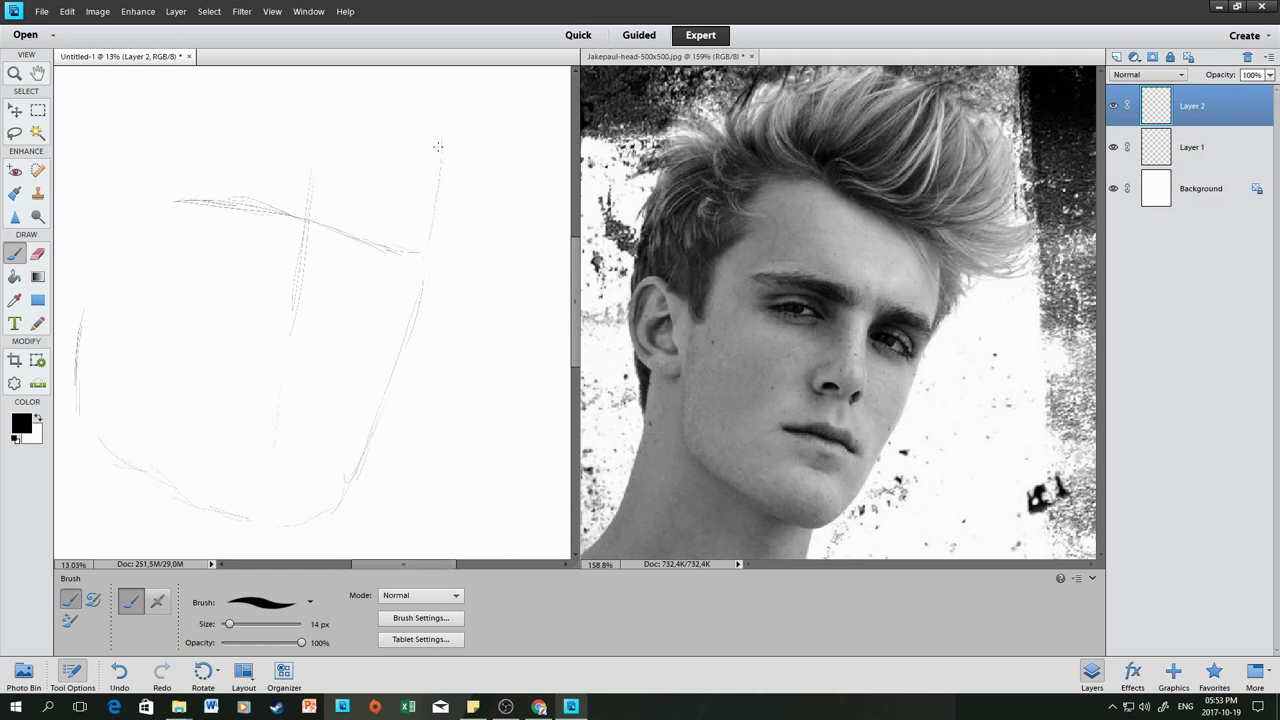
left_click_drag(437, 131, 440, 163)
left_click_drag(228, 627, 231, 625)
left_click_drag(440, 156, 437, 122)
Extend the dark right-face line down past the cheek toward the jaw.
left_click_drag(440, 184, 431, 242)
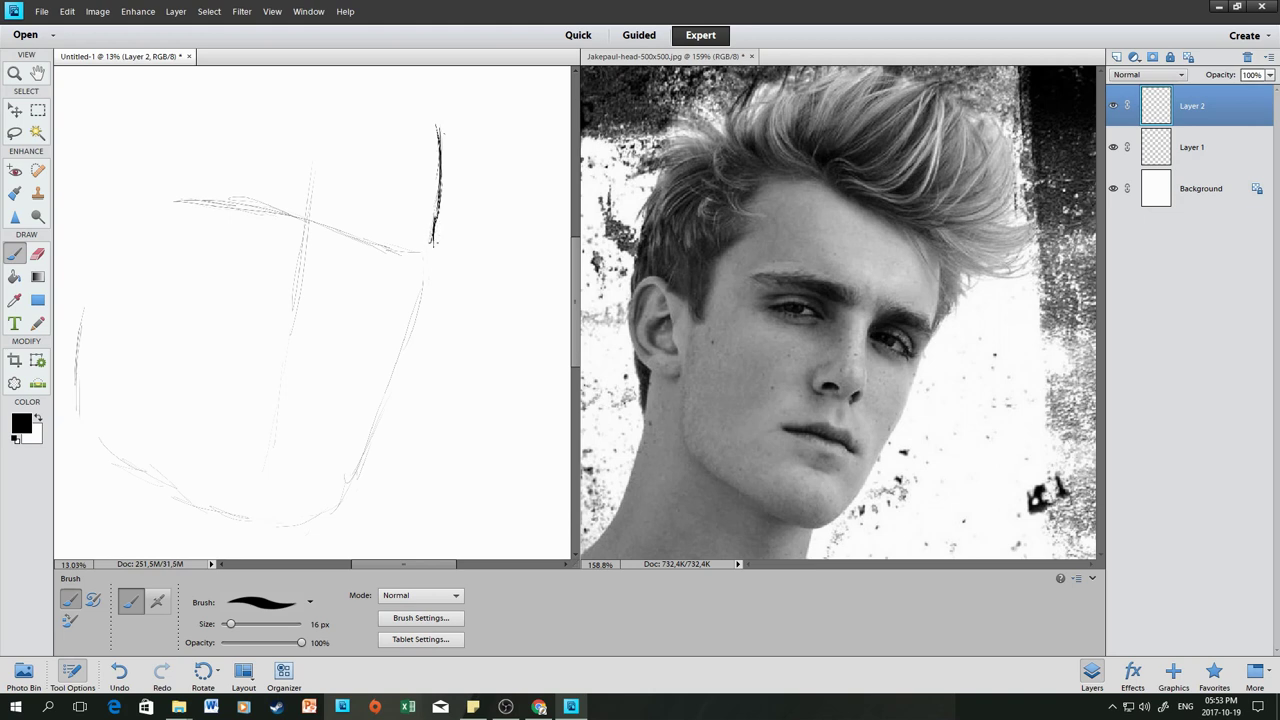
left_click_drag(434, 242, 415, 273)
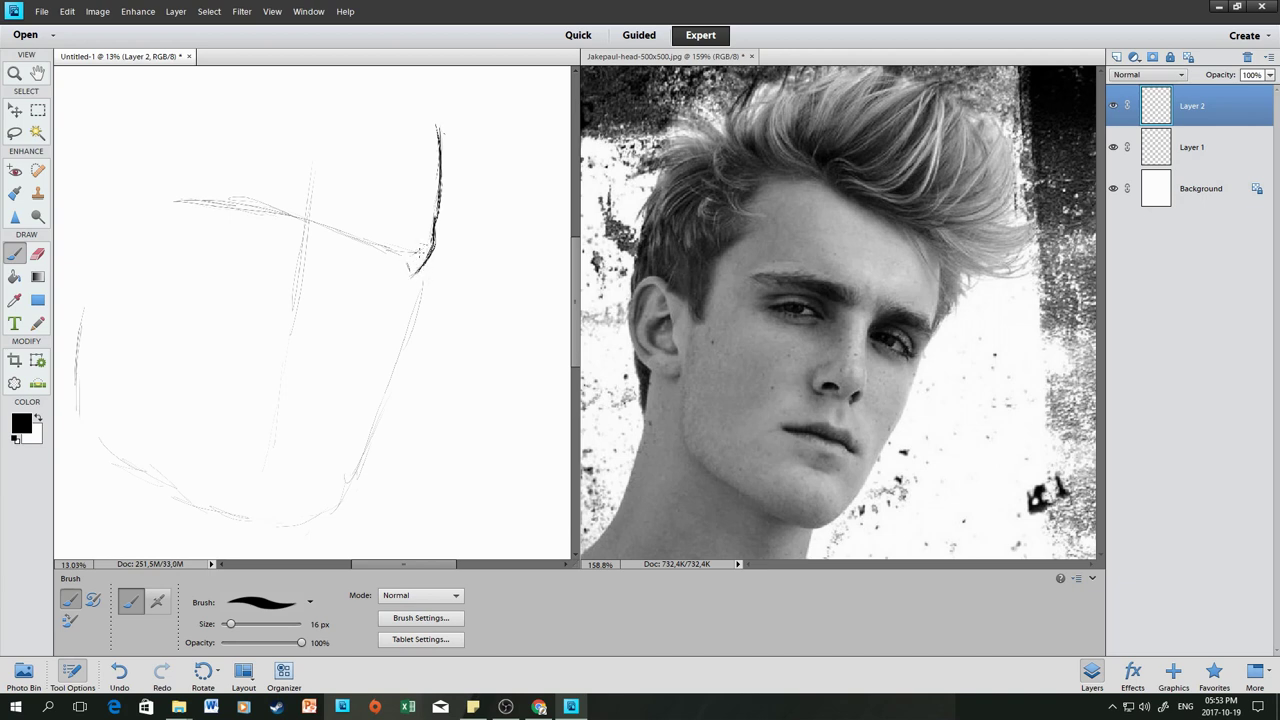
left_click_drag(410, 262, 423, 249)
left_click_drag(428, 270, 394, 386)
left_click_drag(416, 322, 373, 447)
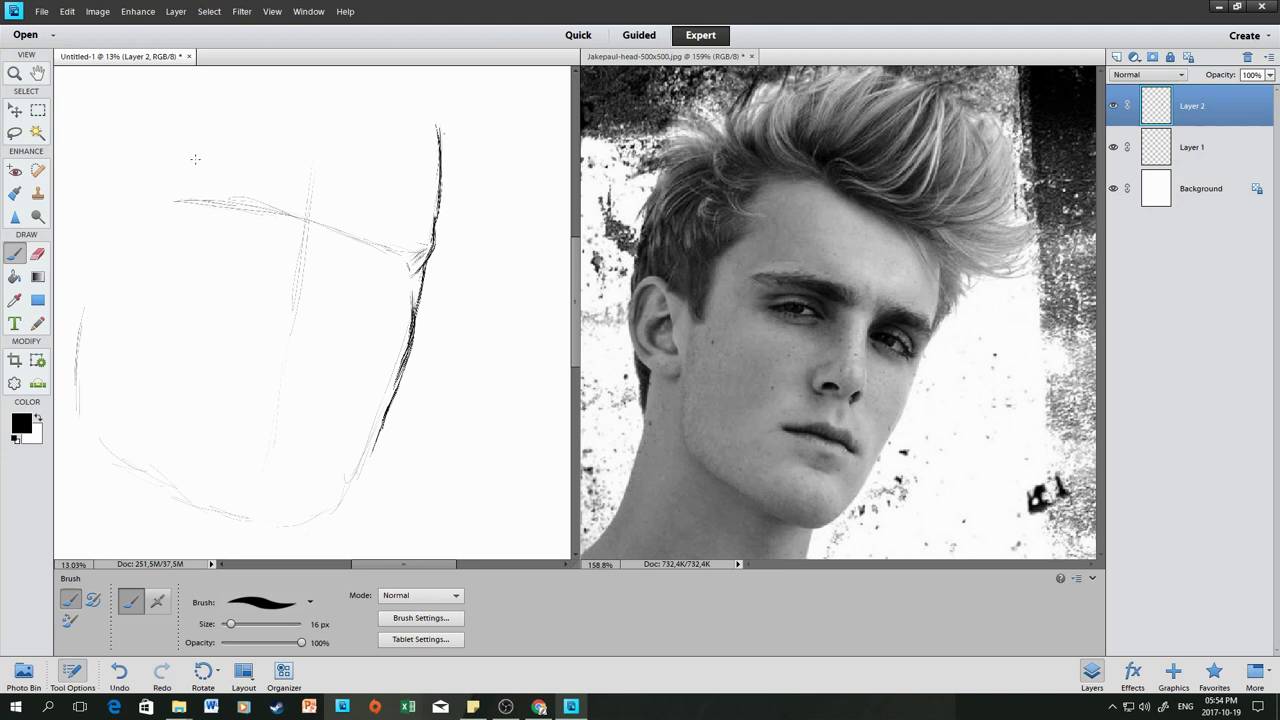
Erase part of the jaw line, then redarken and extend it toward the chin.
left_click(38, 254)
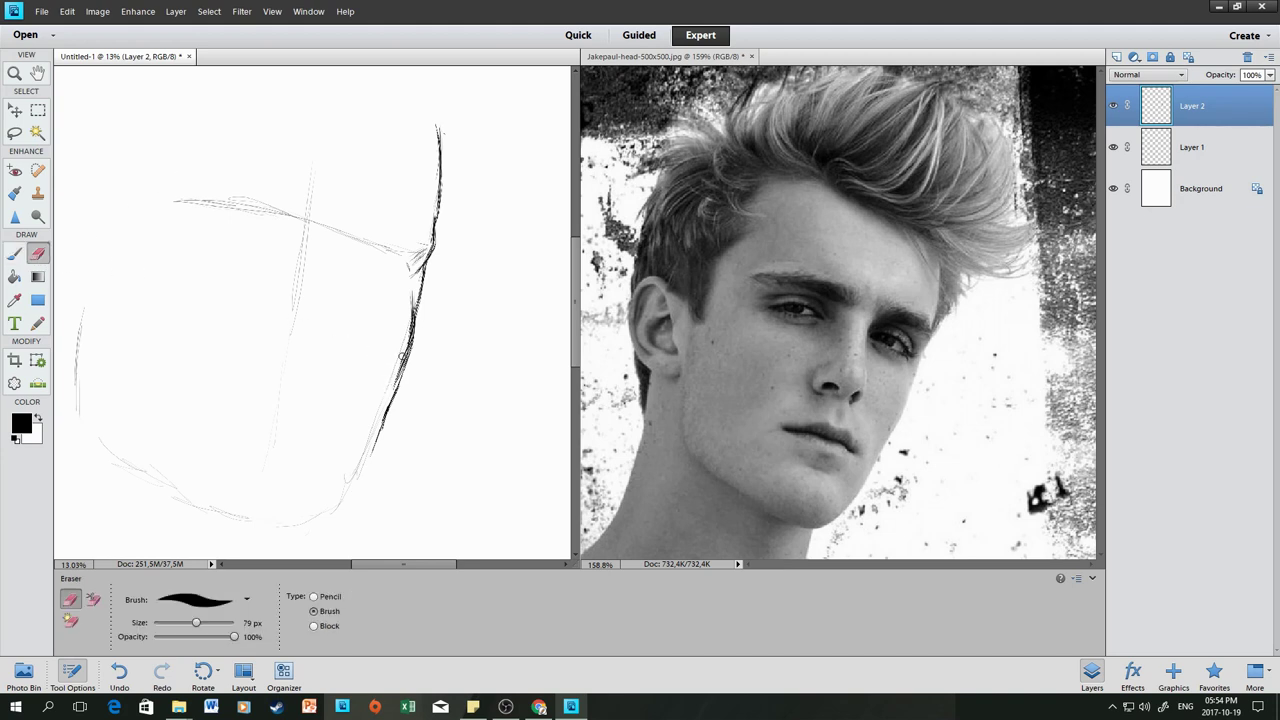
mouse_move(403, 356)
left_mouse_down()
mouse_move(393, 385)
mouse_move(408, 345)
left_mouse_up()
key("b")
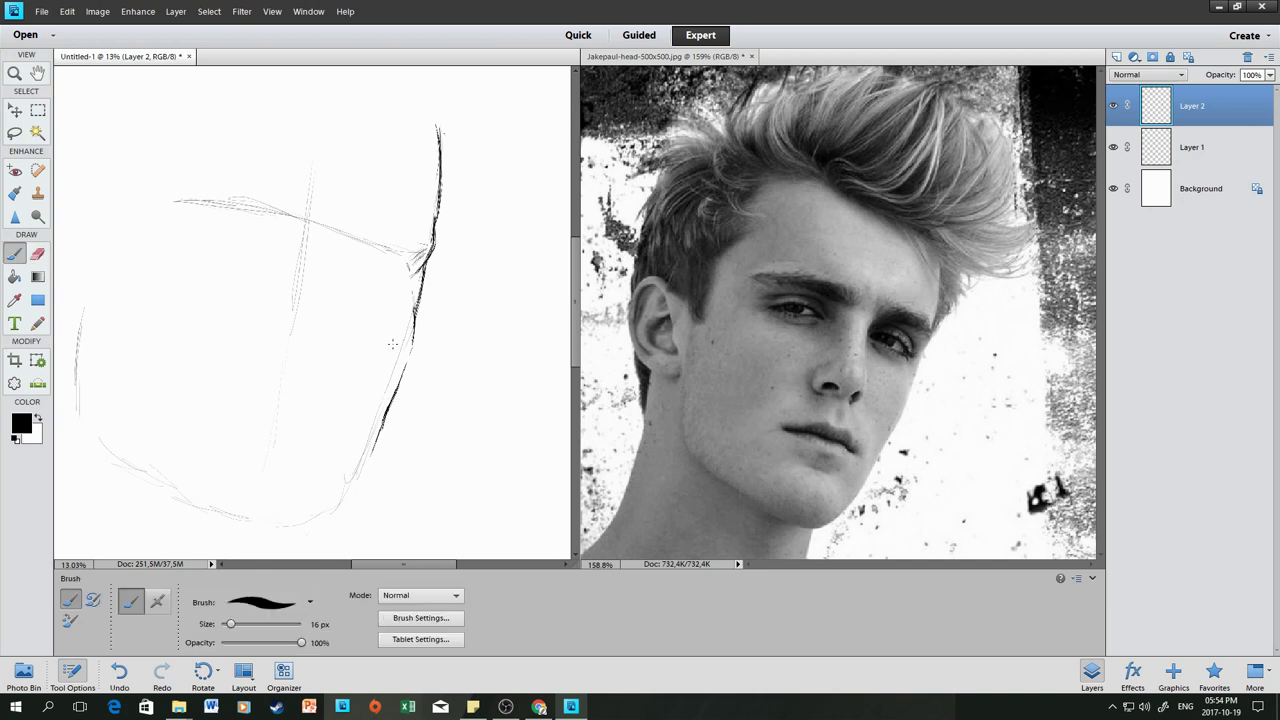
left_click_drag(412, 347, 402, 369)
left_click_drag(382, 430, 332, 510)
mouse_move(334, 508)
left_mouse_down()
mouse_move(281, 521)
mouse_move(142, 450)
left_mouse_up()
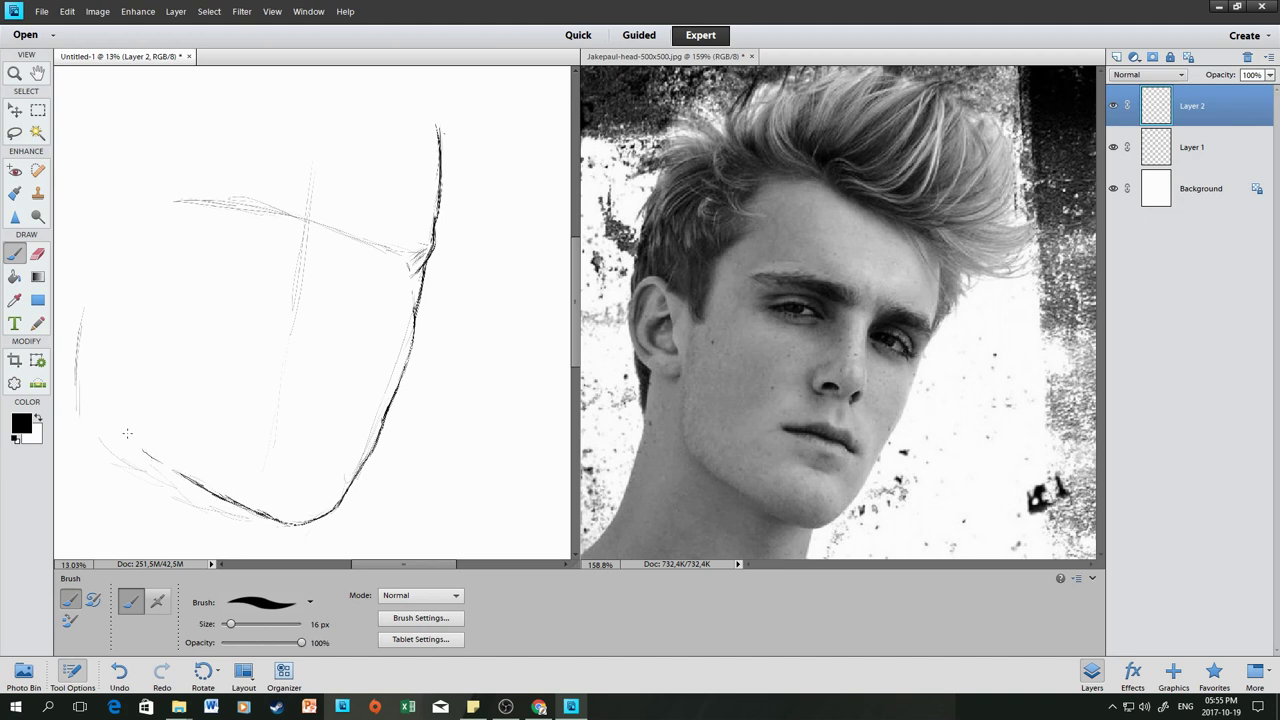
Ink the left cheek edge, lower chin and lower-left jaw with short strokes.
mouse_move(114, 388)
left_mouse_down()
mouse_move(111, 355)
mouse_move(133, 440)
left_mouse_up()
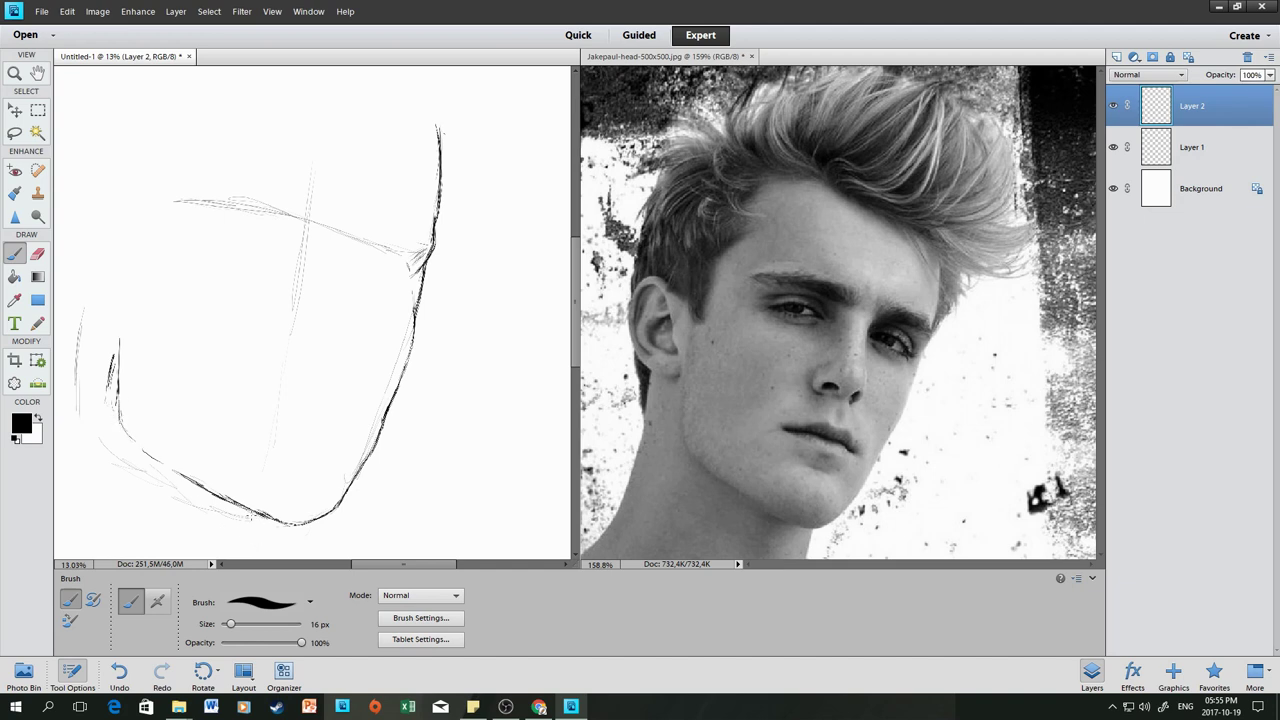
left_click_drag(262, 518, 232, 510)
mouse_move(170, 474)
left_mouse_down()
mouse_move(194, 506)
mouse_move(236, 516)
left_mouse_up()
left_click_drag(228, 504, 244, 512)
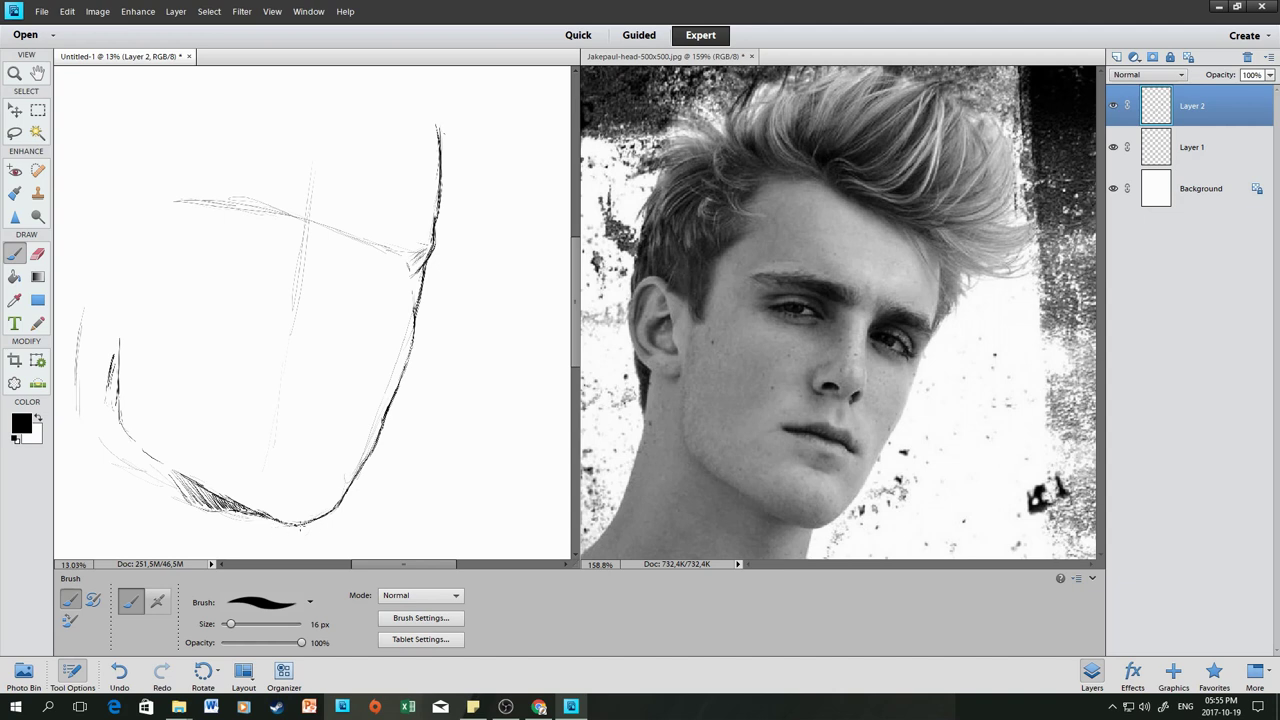
left_click_drag(295, 525, 336, 507)
left_click_drag(326, 516, 350, 482)
Darken the cheek corner, then draw the upper eyelid and a line down from the eye corner.
mouse_move(420, 244)
left_mouse_down()
mouse_move(431, 238)
mouse_move(419, 221)
left_mouse_up()
mouse_move(431, 238)
left_mouse_down()
mouse_move(406, 214)
mouse_move(412, 232)
mouse_move(380, 234)
left_mouse_up()
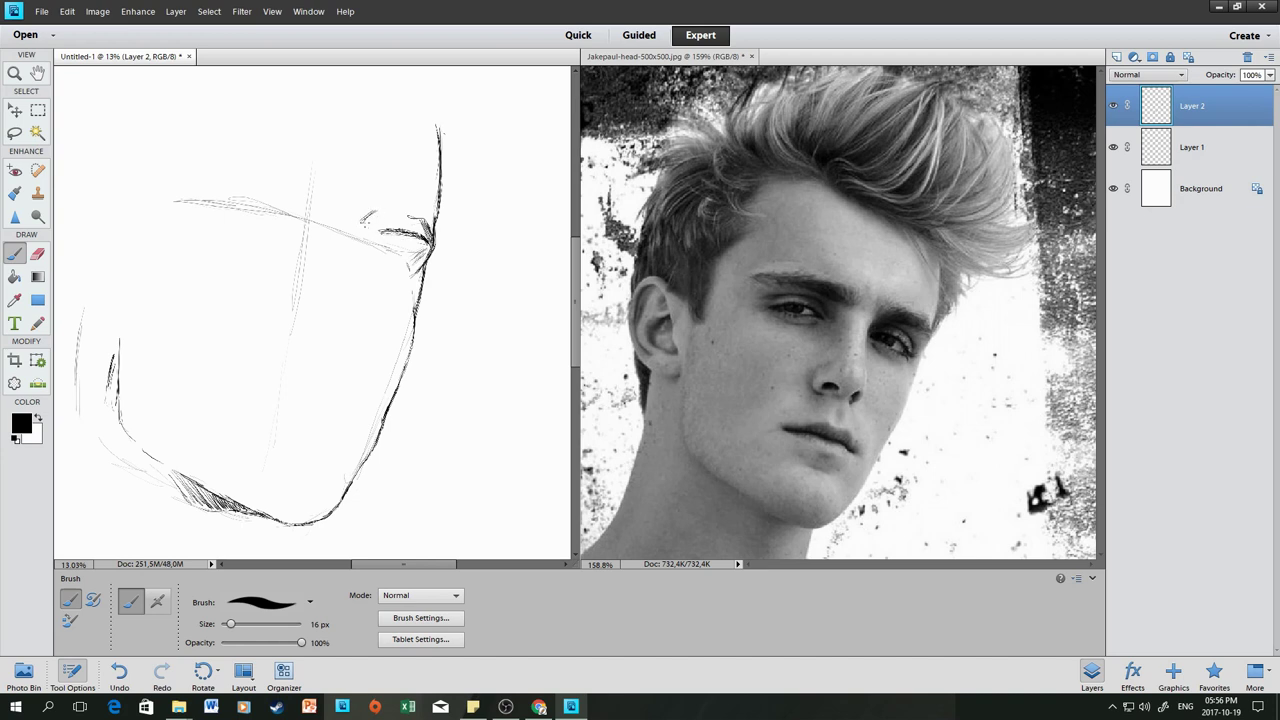
mouse_move(362, 220)
left_mouse_down()
mouse_move(385, 207)
mouse_move(404, 218)
mouse_move(396, 208)
mouse_move(416, 224)
mouse_move(388, 210)
mouse_move(400, 234)
left_mouse_up()
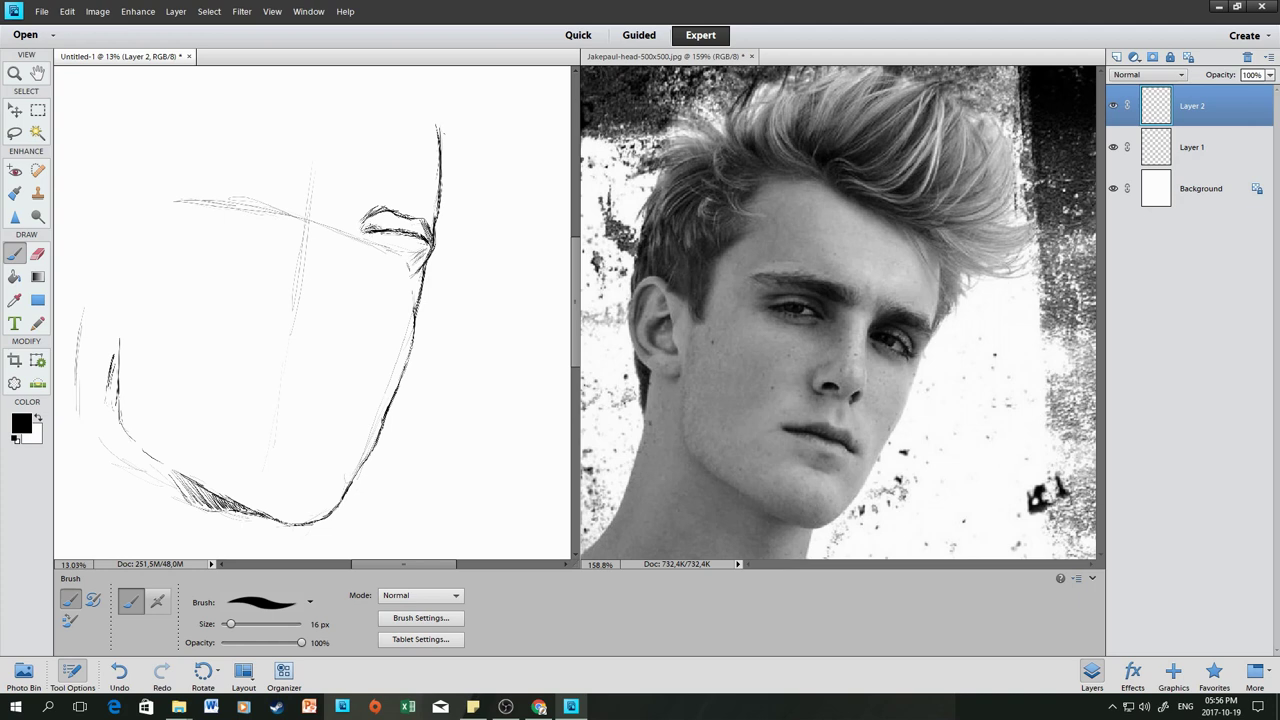
mouse_move(364, 223)
left_mouse_down()
mouse_move(388, 210)
mouse_move(412, 226)
left_mouse_up()
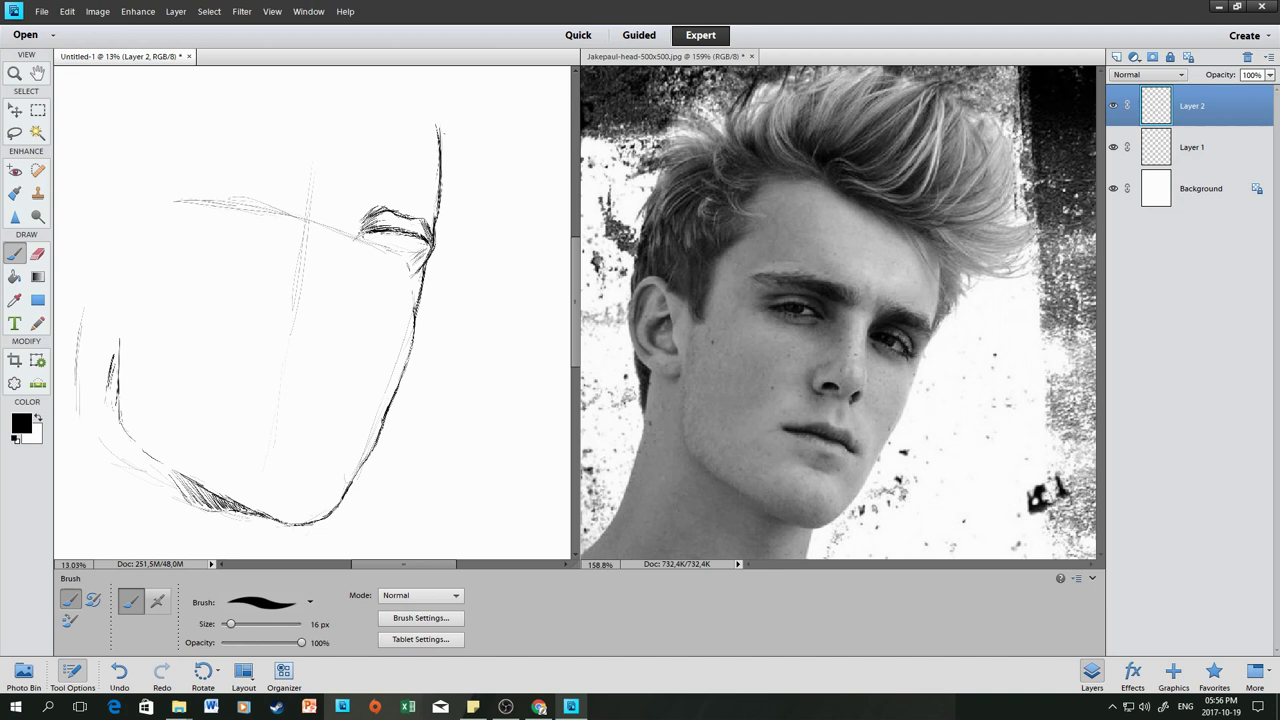
mouse_move(358, 222)
left_mouse_down()
mouse_move(368, 210)
mouse_move(390, 218)
left_mouse_up()
left_click_drag(346, 246, 352, 238)
left_click_drag(351, 241, 345, 290)
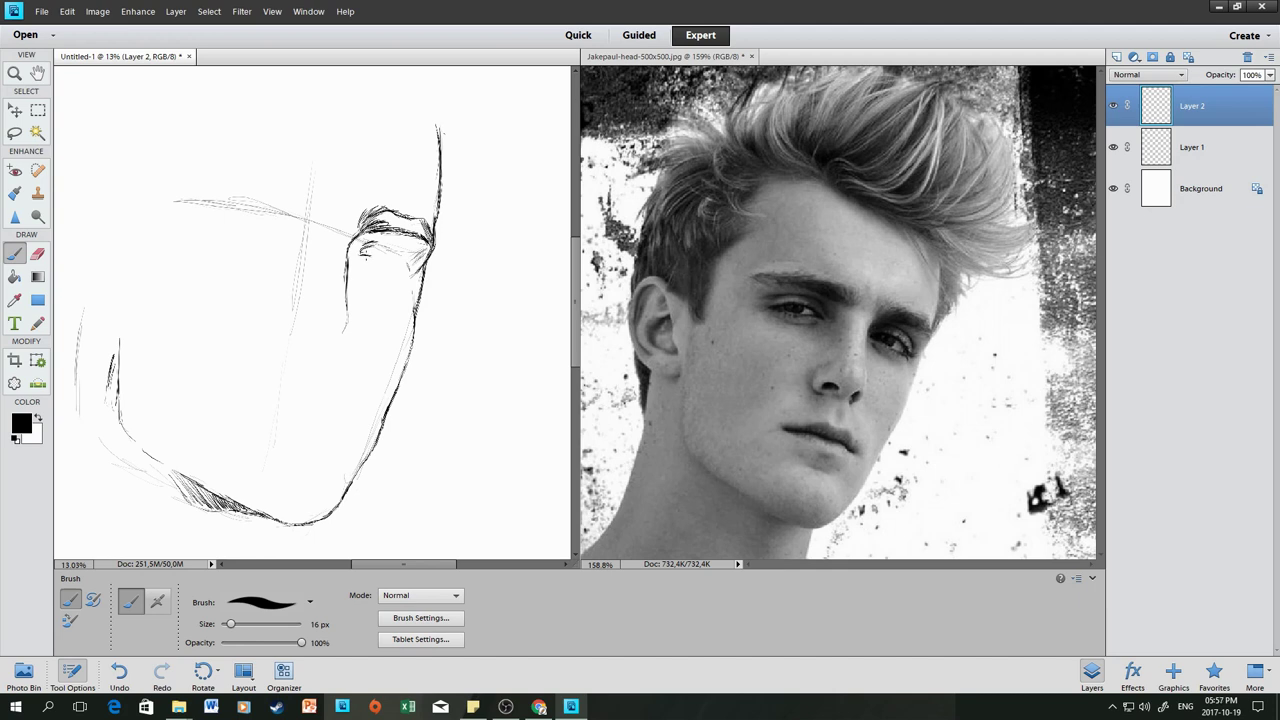
Fill in the pupil, undo a stray mark, and stroke the lower eyelid.
left_click_drag(368, 257, 410, 270)
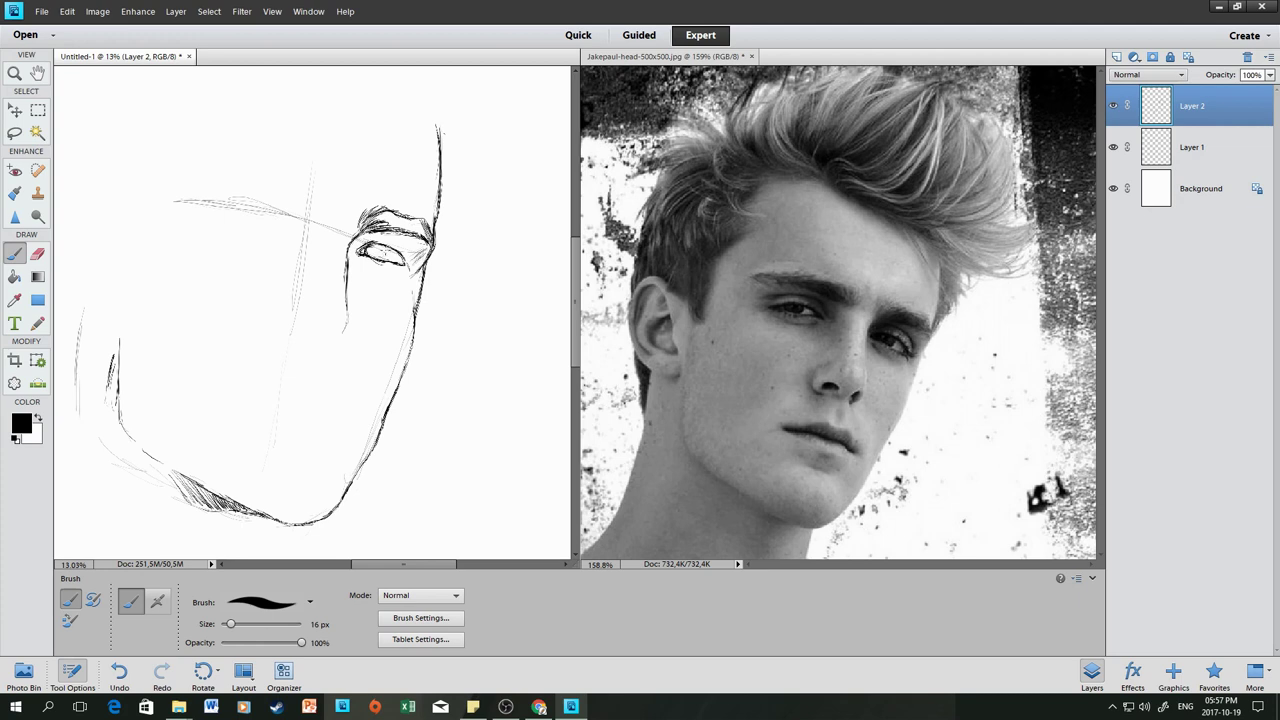
left_click_drag(384, 246, 390, 258)
left_click_drag(384, 234, 412, 260)
mouse_move(371, 246)
left_mouse_down()
mouse_move(418, 266)
mouse_move(372, 268)
left_mouse_up()
key("ctrl+z")
mouse_move(370, 264)
left_mouse_down()
mouse_move(382, 274)
mouse_move(364, 268)
left_mouse_up()
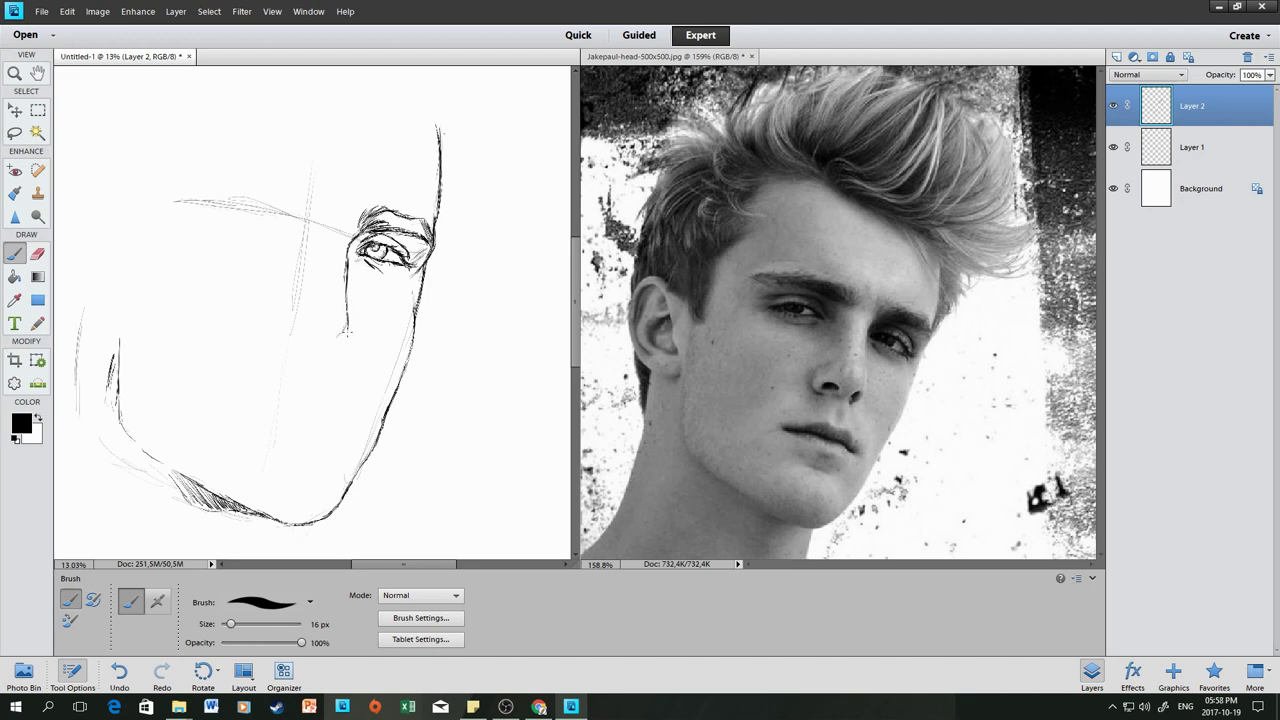
Outline the nose's left side, nostril and underside, and start the lip line beneath.
left_click_drag(346, 322, 345, 330)
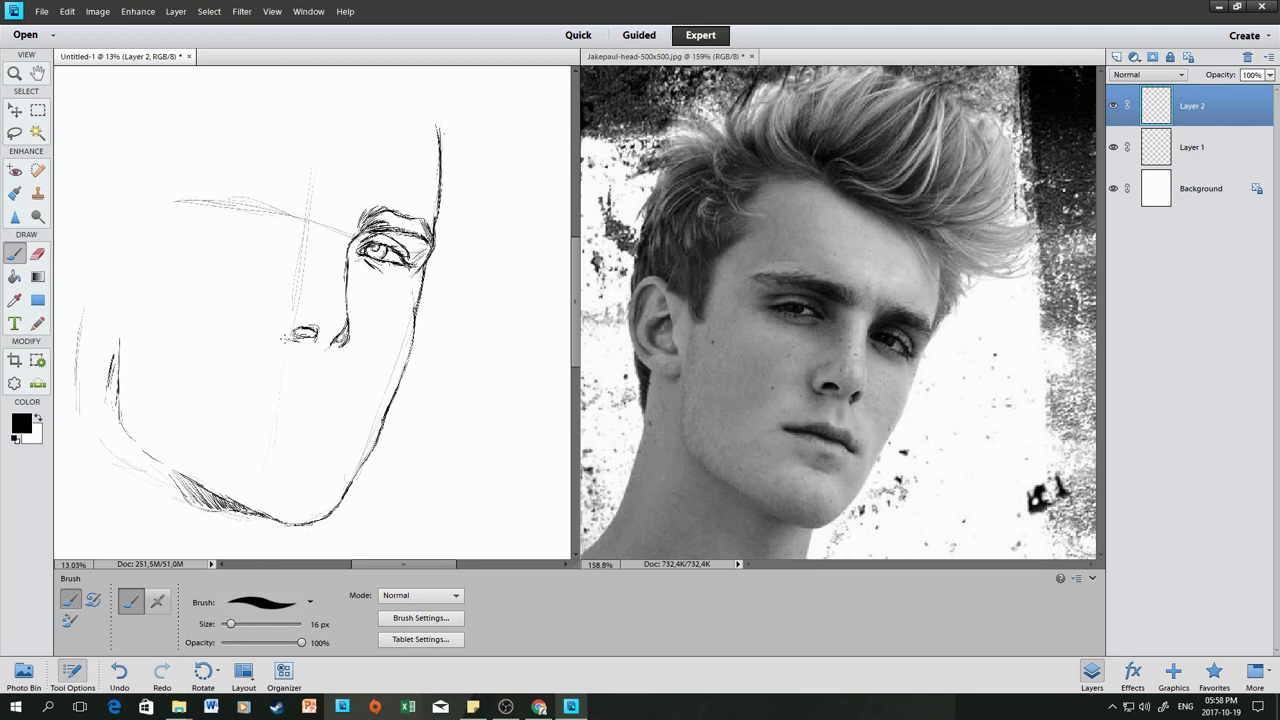
mouse_move(286, 328)
left_mouse_down()
mouse_move(283, 340)
mouse_move(300, 336)
mouse_move(279, 326)
mouse_move(283, 310)
mouse_move(282, 340)
mouse_move(282, 320)
left_mouse_up()
left_click_drag(333, 316, 322, 348)
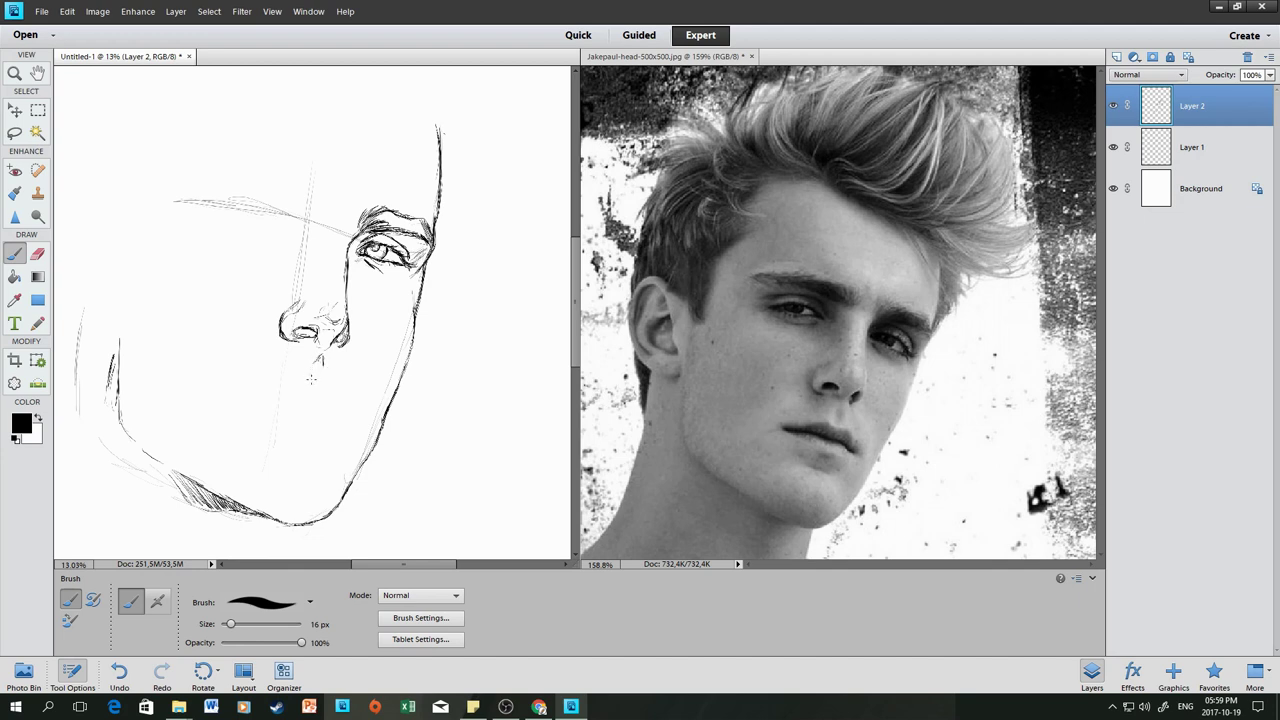
left_click_drag(322, 364, 318, 376)
mouse_move(302, 344)
left_mouse_down()
mouse_move(274, 336)
mouse_move(290, 306)
left_mouse_up()
left_click_drag(296, 375, 307, 381)
mouse_move(320, 385)
left_mouse_down()
mouse_move(336, 408)
mouse_move(291, 379)
mouse_move(245, 391)
left_mouse_up()
Darken the upper lip, stroke under it and below the lower lip, and mark the chin.
left_click_drag(245, 391, 266, 388)
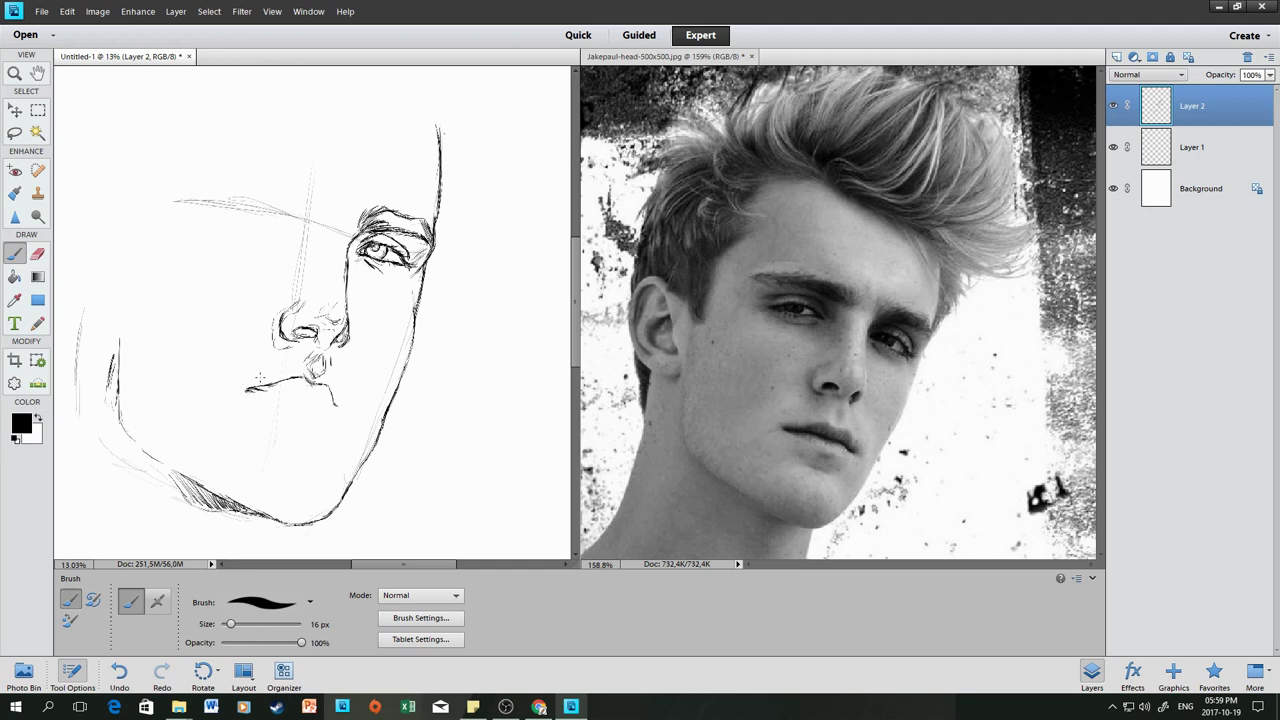
mouse_move(252, 388)
left_mouse_down()
mouse_move(240, 390)
mouse_move(346, 414)
mouse_move(306, 406)
mouse_move(330, 402)
mouse_move(314, 398)
mouse_move(312, 410)
left_mouse_up()
left_click_drag(240, 388, 296, 396)
left_click_drag(256, 396, 276, 406)
left_click_drag(244, 394, 266, 404)
left_click_drag(266, 402, 312, 416)
mouse_move(302, 412)
left_mouse_down()
mouse_move(328, 422)
mouse_move(350, 406)
left_mouse_up()
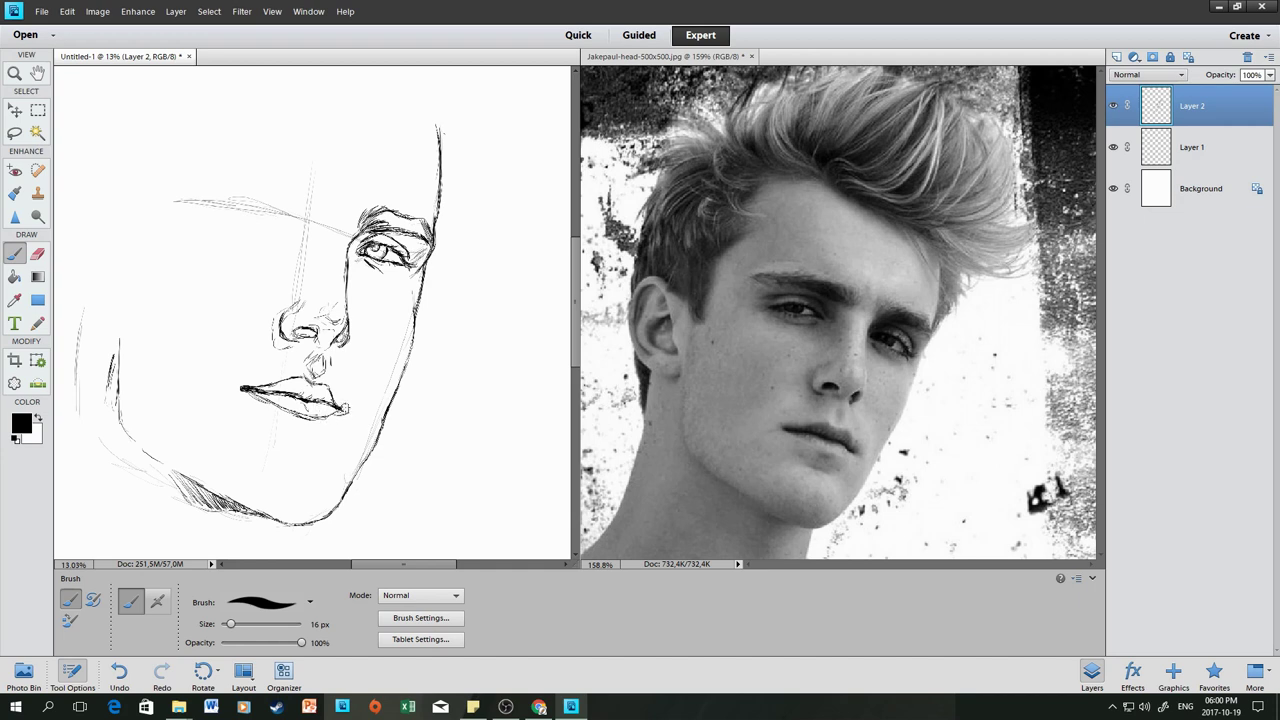
mouse_move(261, 390)
left_mouse_down()
mouse_move(275, 382)
mouse_move(252, 378)
mouse_move(250, 402)
mouse_move(318, 423)
left_mouse_up()
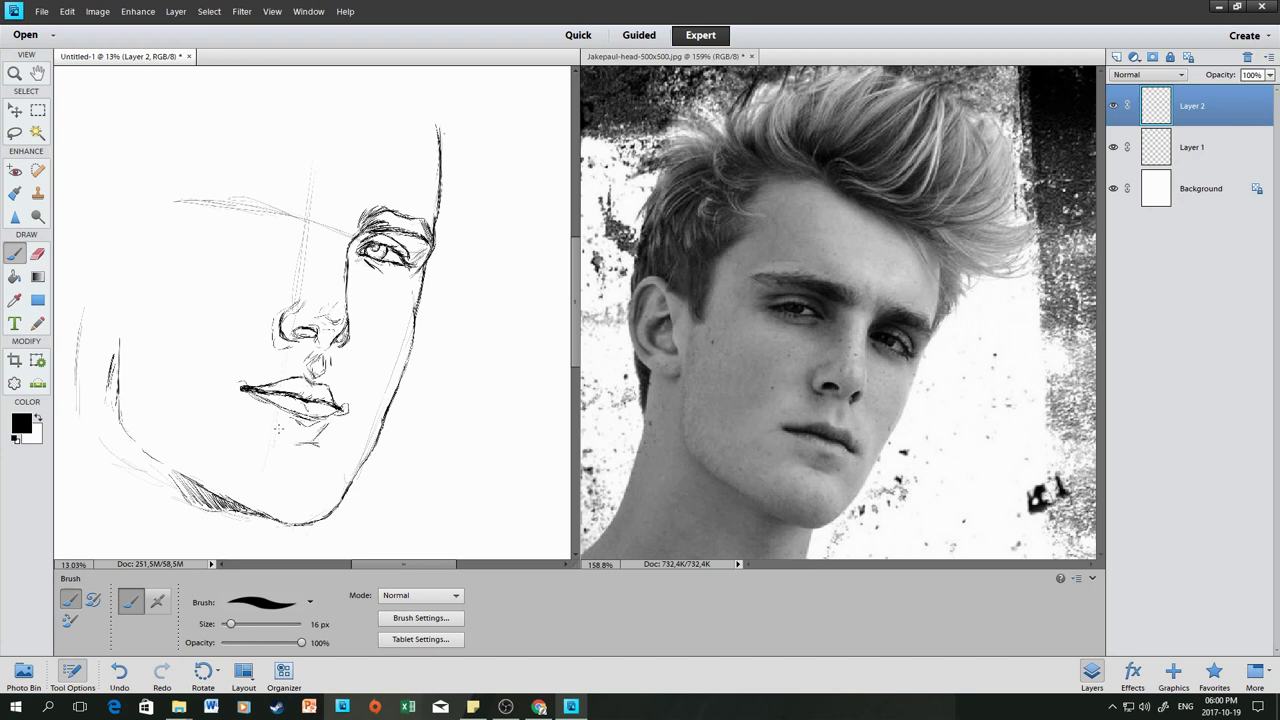
mouse_move(284, 436)
left_mouse_down()
mouse_move(310, 446)
mouse_move(276, 426)
mouse_move(306, 446)
mouse_move(276, 442)
mouse_move(296, 468)
mouse_move(330, 482)
mouse_move(282, 462)
left_mouse_up()
Refine the chin contour and bottom edge and add a nose-bridge line.
left_click_drag(284, 468, 258, 462)
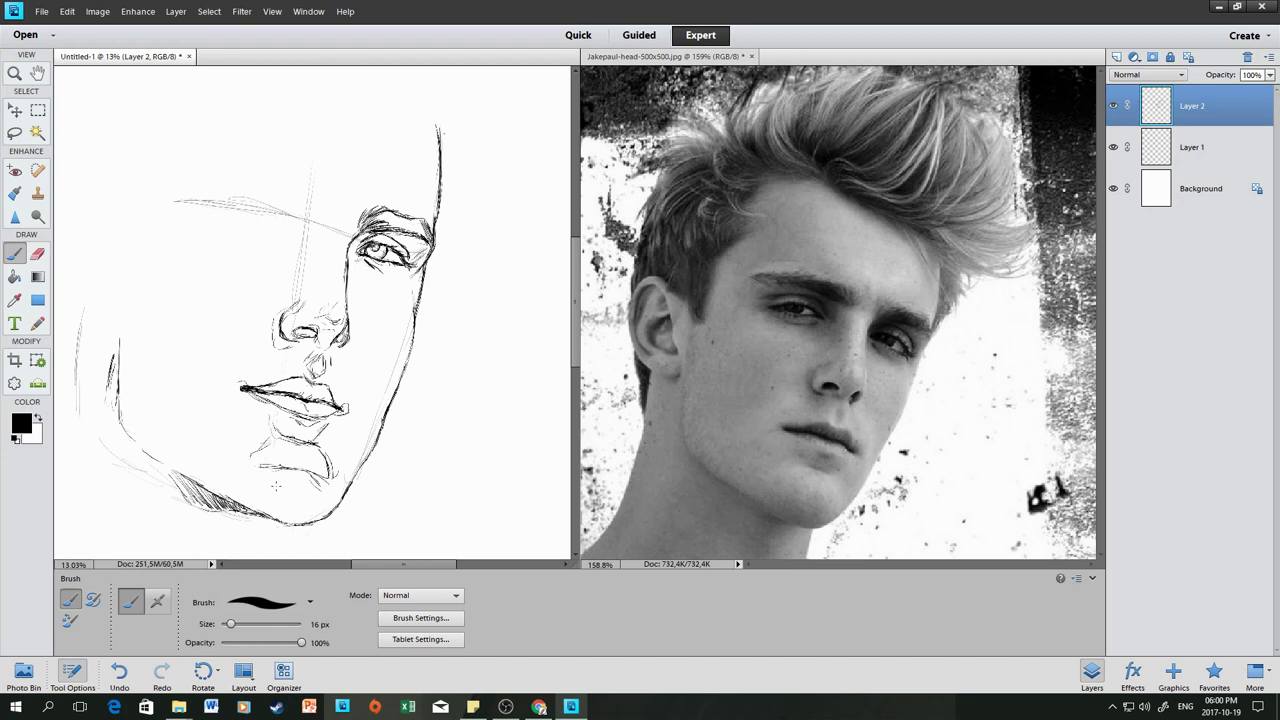
left_click_drag(268, 466, 247, 467)
left_click_drag(270, 518, 296, 525)
left_click_drag(310, 284, 313, 260)
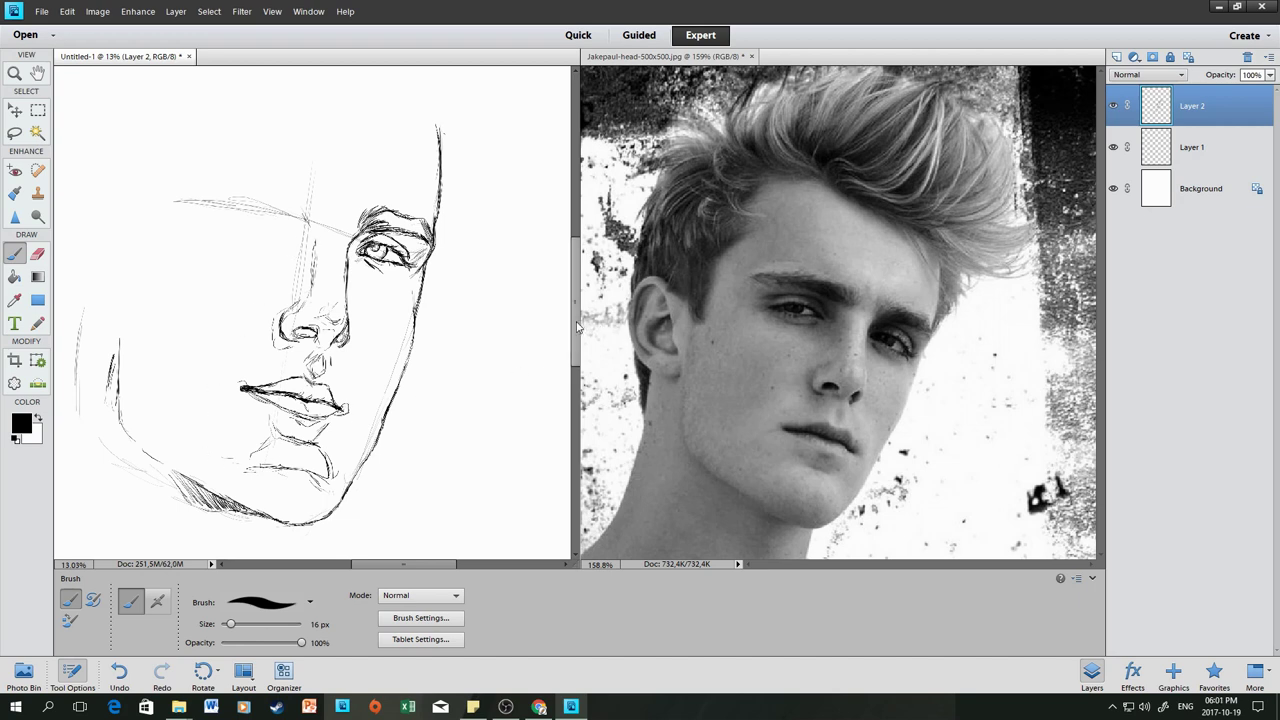
left_click_drag(578, 322, 549, 350)
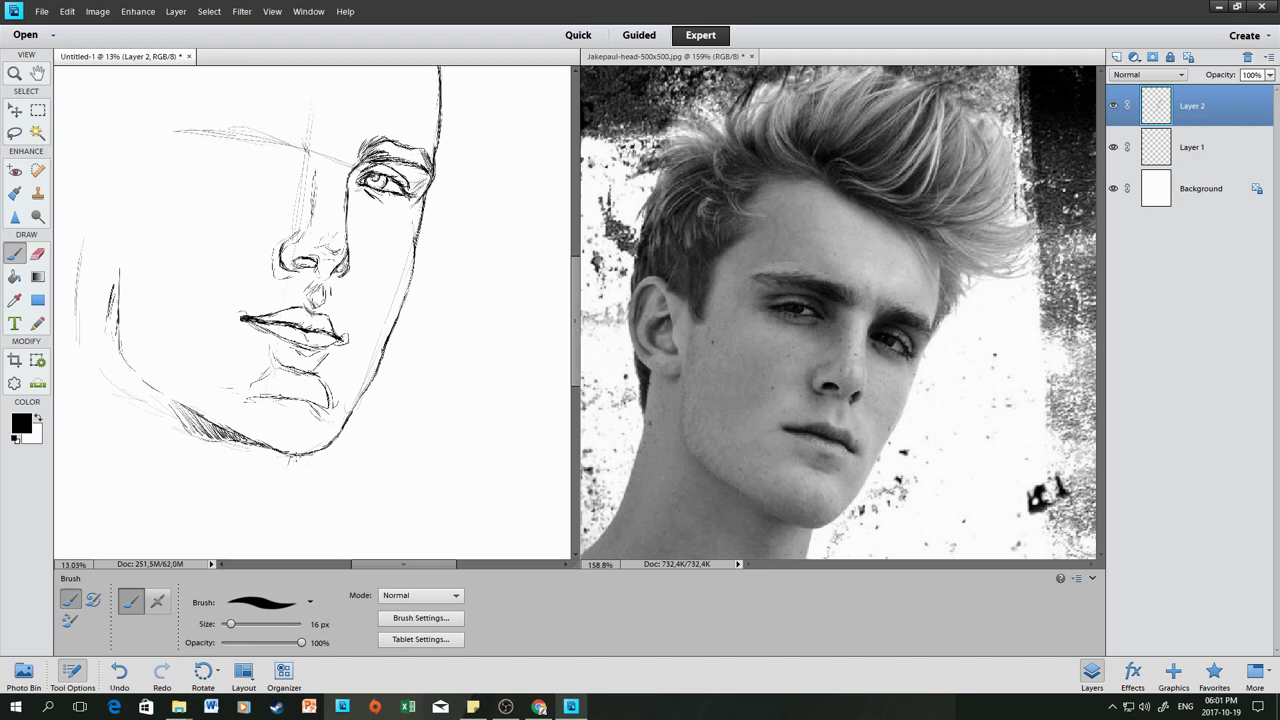
left_click_drag(291, 456, 263, 521)
Add a faint line beside the nose bridge and sketch the arched second eyebrow.
left_click_drag(577, 345, 577, 320)
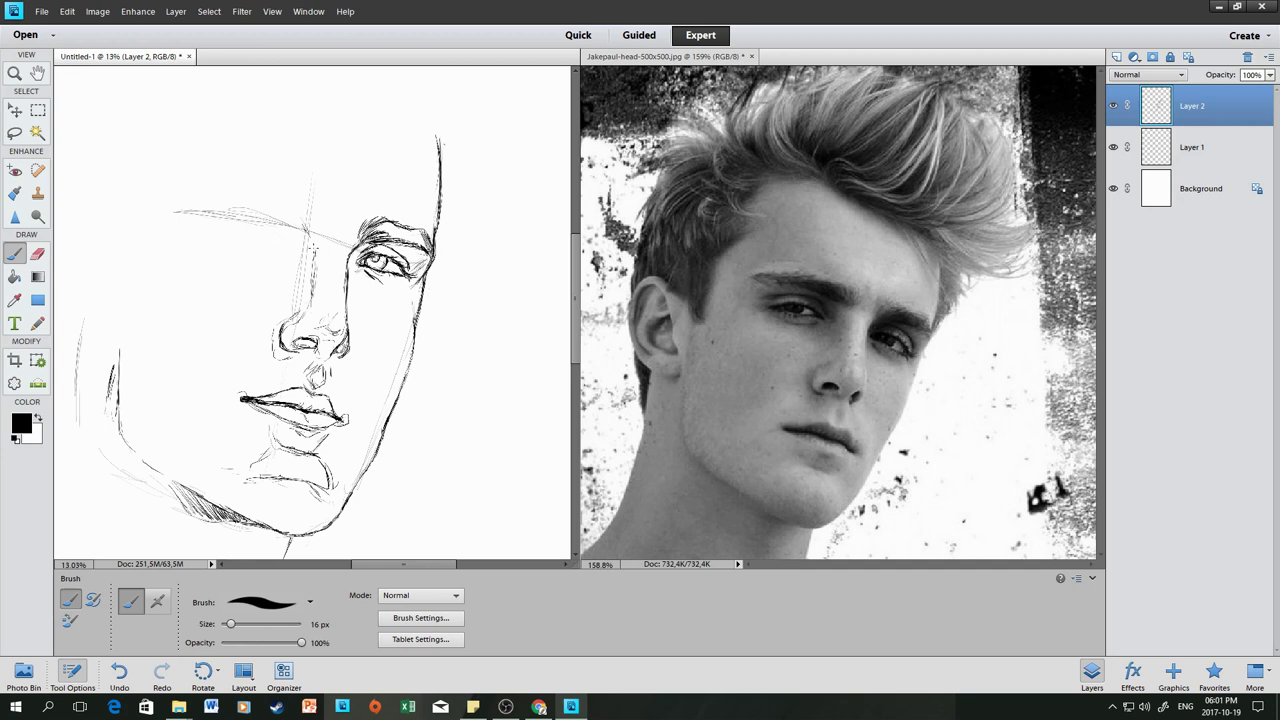
left_click_drag(302, 224, 297, 231)
left_click_drag(296, 296, 297, 254)
left_click_drag(290, 216, 276, 213)
mouse_move(261, 200)
left_mouse_down()
mouse_move(286, 208)
mouse_move(228, 196)
mouse_move(310, 214)
mouse_move(318, 198)
mouse_move(318, 220)
mouse_move(332, 204)
left_mouse_up()
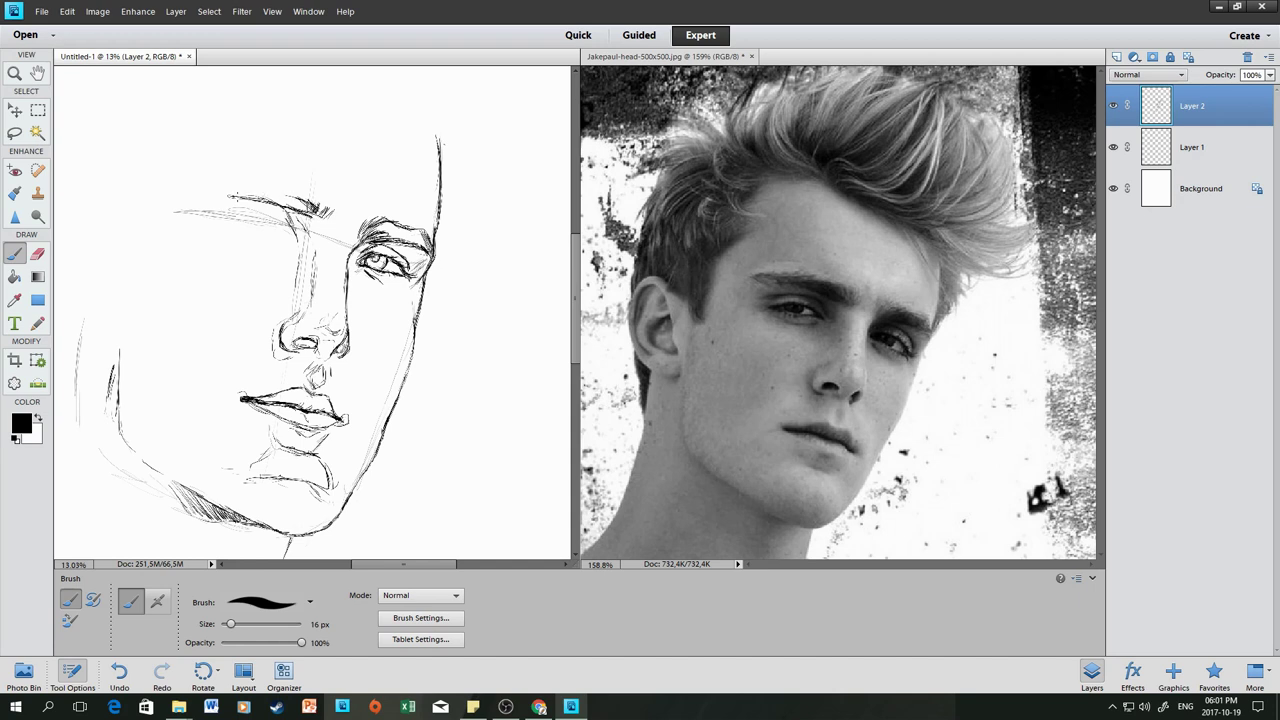
Extend and darken the second eyebrow, then ink the left eye's upper lid and inner corner.
mouse_move(236, 197)
left_mouse_down()
mouse_move(196, 188)
mouse_move(304, 190)
mouse_move(318, 212)
mouse_move(254, 188)
mouse_move(204, 194)
left_mouse_up()
left_click_drag(300, 190, 330, 222)
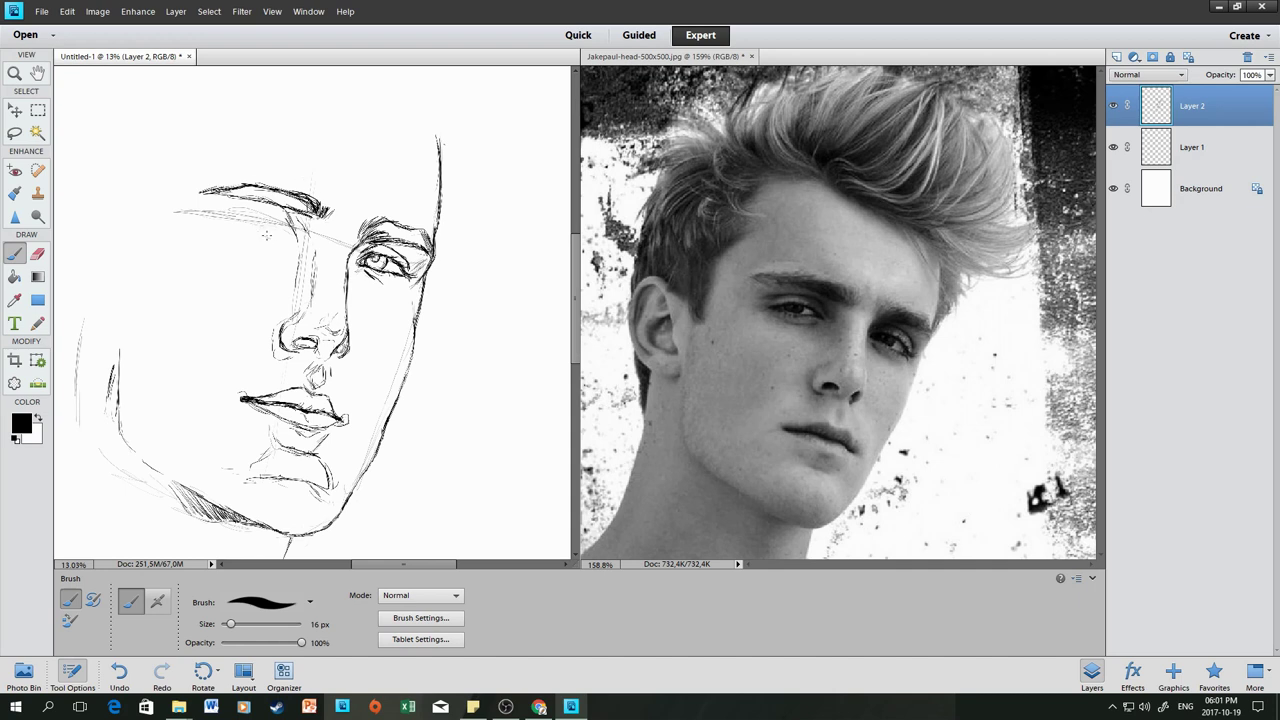
left_click(270, 241)
left_click_drag(266, 239, 236, 236)
left_click_drag(238, 236, 222, 226)
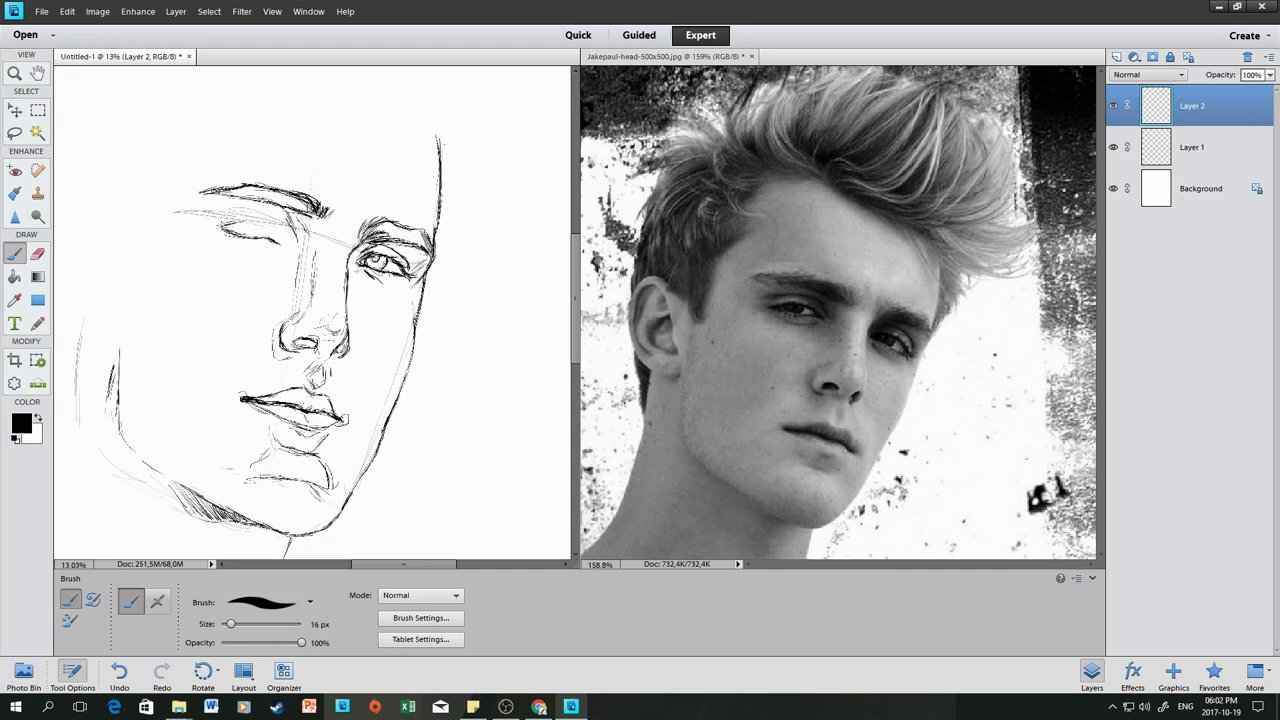
left_click_drag(230, 232, 258, 220)
left_click_drag(246, 225, 264, 219)
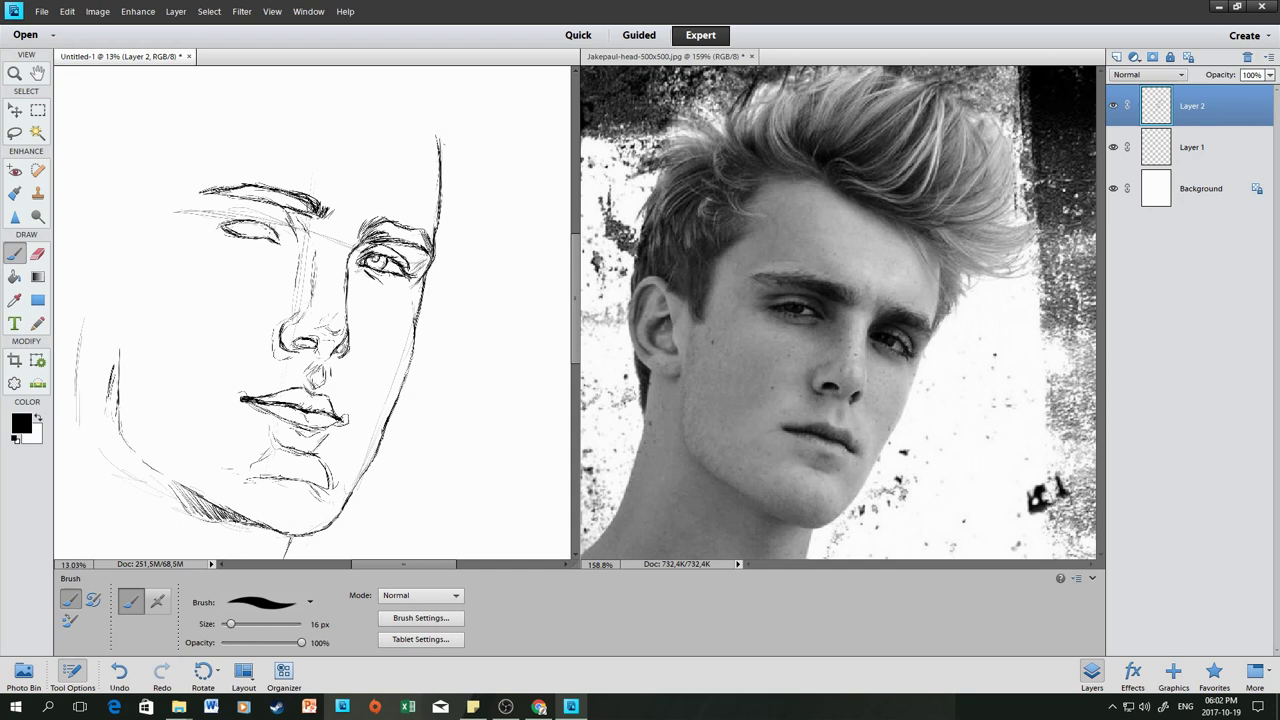
left_click_drag(274, 228, 286, 249)
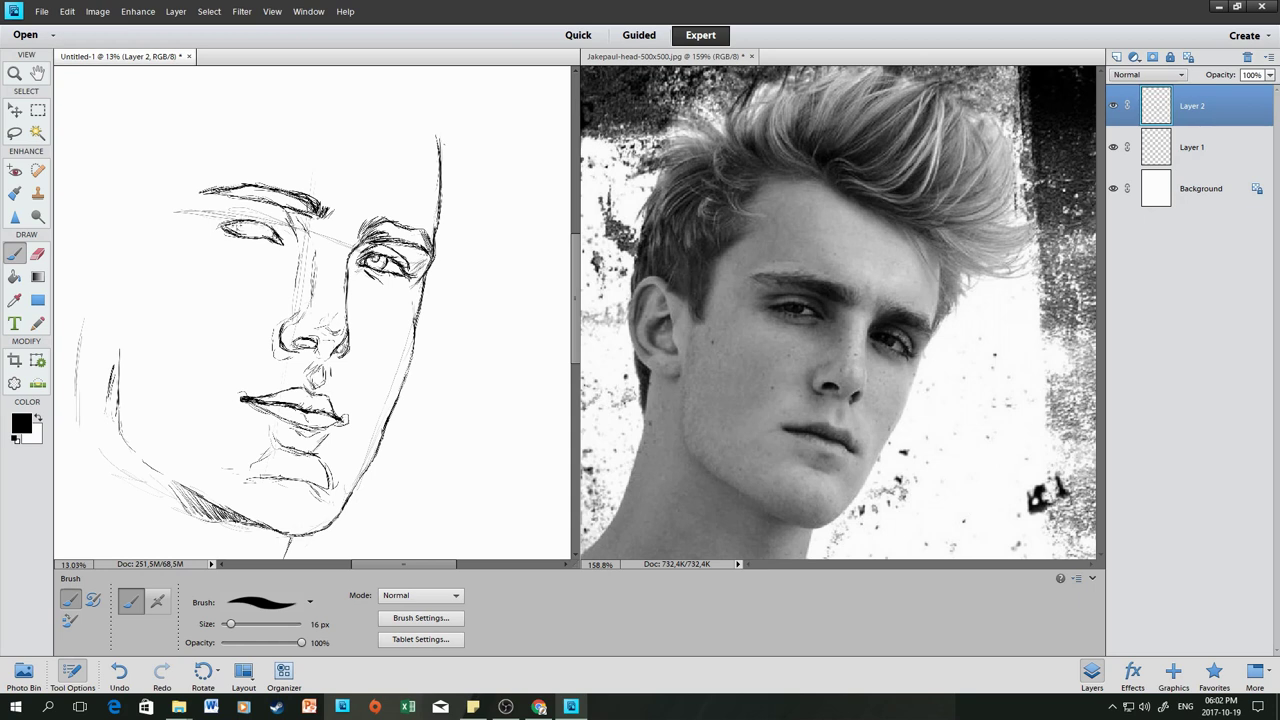
Brush the left eye's lower lid, the left cheek contour and short lines beside the nose.
mouse_move(241, 236)
left_mouse_down()
mouse_move(262, 226)
mouse_move(222, 214)
mouse_move(210, 224)
mouse_move(270, 216)
mouse_move(222, 212)
mouse_move(280, 220)
mouse_move(286, 234)
mouse_move(276, 222)
mouse_move(238, 250)
mouse_move(270, 247)
left_mouse_up()
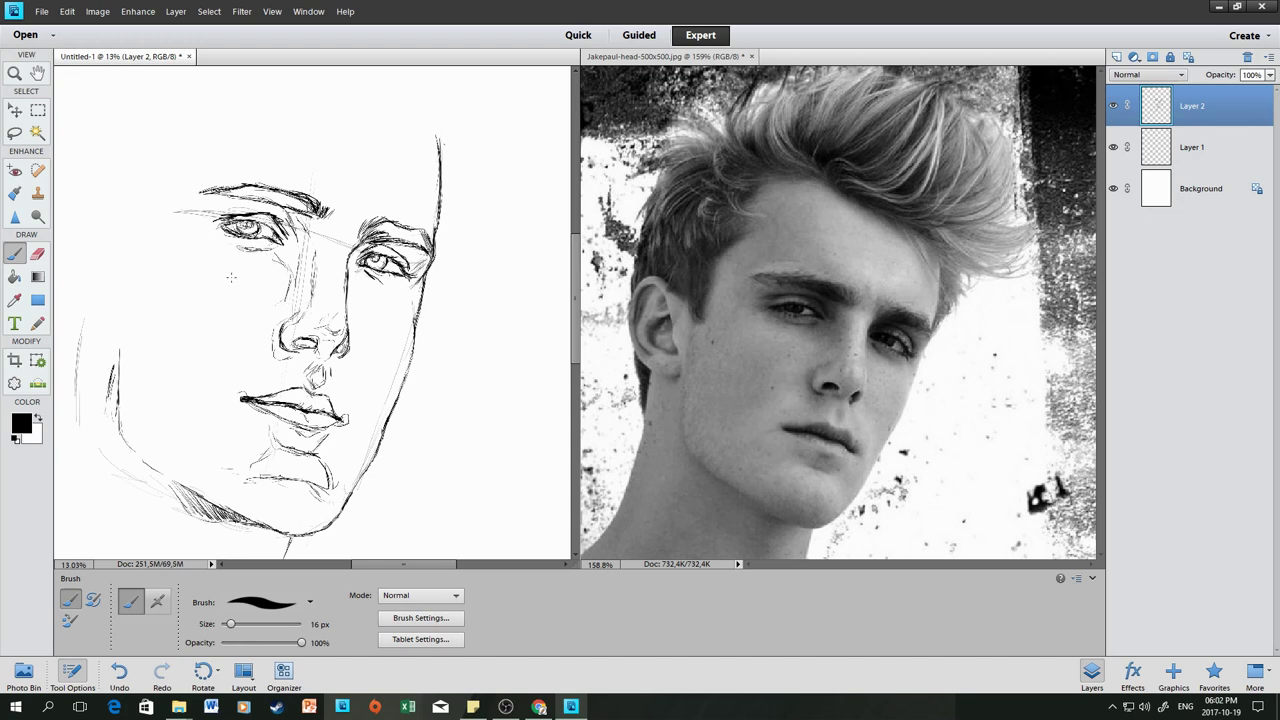
mouse_move(215, 313)
left_mouse_down()
mouse_move(202, 290)
mouse_move(206, 336)
mouse_move(182, 388)
left_mouse_up()
left_click_drag(414, 286, 408, 298)
left_click_drag(360, 362, 404, 378)
left_click_drag(413, 566, 395, 567)
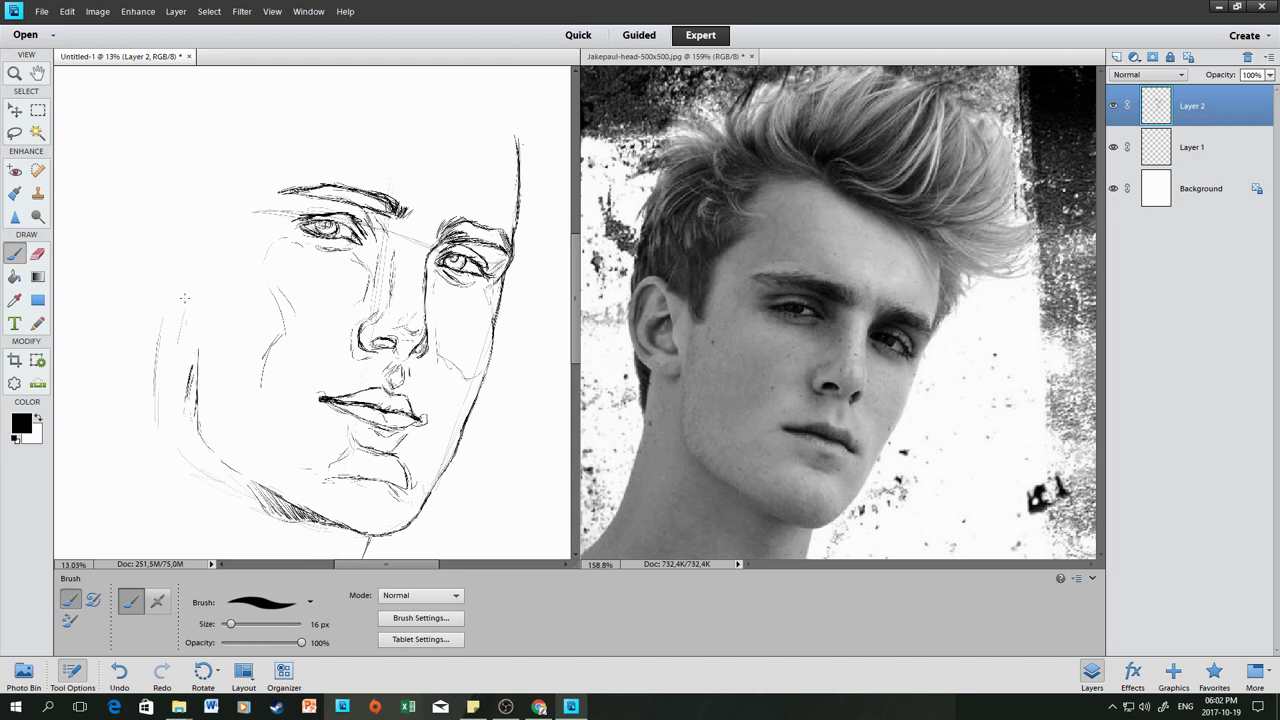
Sketch strokes along the left cheek, then undo the two unwanted ones.
mouse_move(184, 300)
left_mouse_down()
mouse_move(186, 398)
mouse_move(236, 472)
left_mouse_up()
left_click_drag(190, 428, 185, 310)
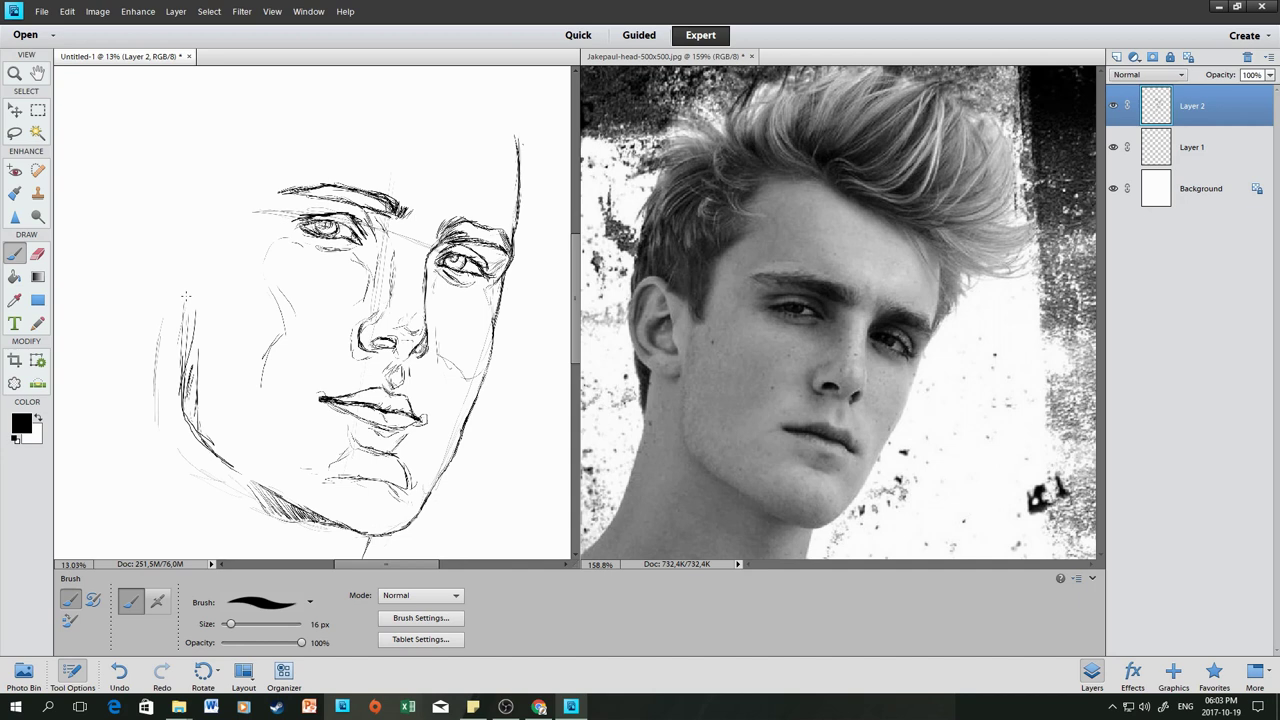
key("ctrl+z")
key("ctrl+z")
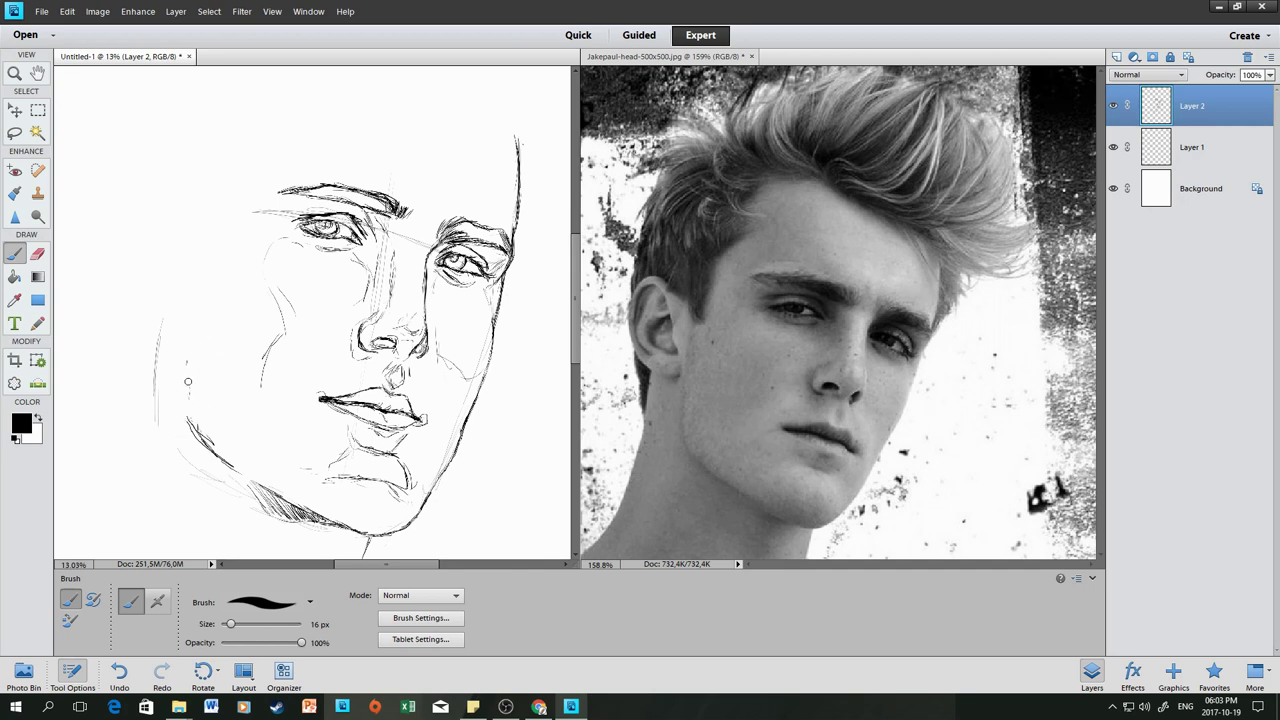
key("ctrl+z")
Redraw the left jaw and cheek outline and extend it up past the temple.
mouse_move(228, 463)
left_mouse_down()
mouse_move(207, 449)
mouse_move(196, 400)
left_mouse_up()
mouse_move(206, 448)
left_mouse_down()
mouse_move(188, 346)
mouse_move(196, 302)
mouse_move(188, 400)
left_mouse_up()
left_click_drag(194, 344, 196, 300)
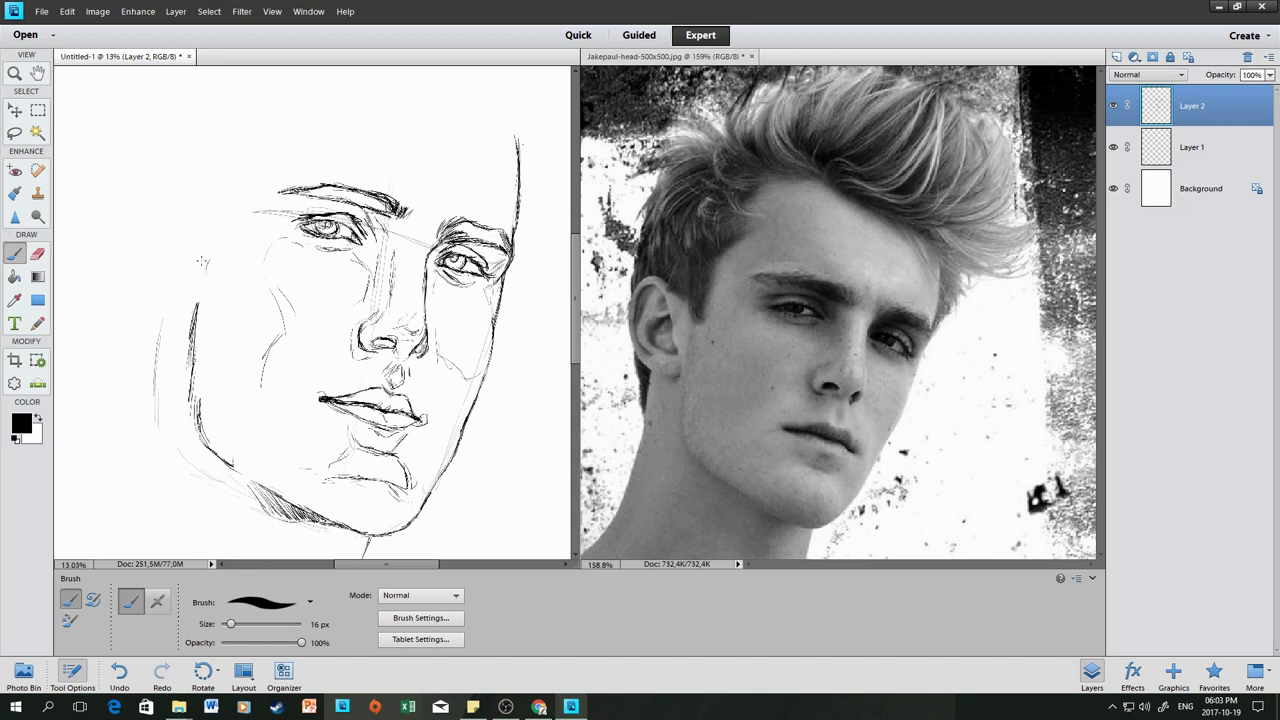
mouse_move(199, 270)
left_mouse_down()
mouse_move(194, 318)
mouse_move(213, 200)
left_mouse_up()
mouse_move(202, 264)
left_mouse_down()
mouse_move(238, 156)
mouse_move(228, 176)
mouse_move(220, 164)
mouse_move(255, 140)
mouse_move(268, 108)
left_mouse_up()
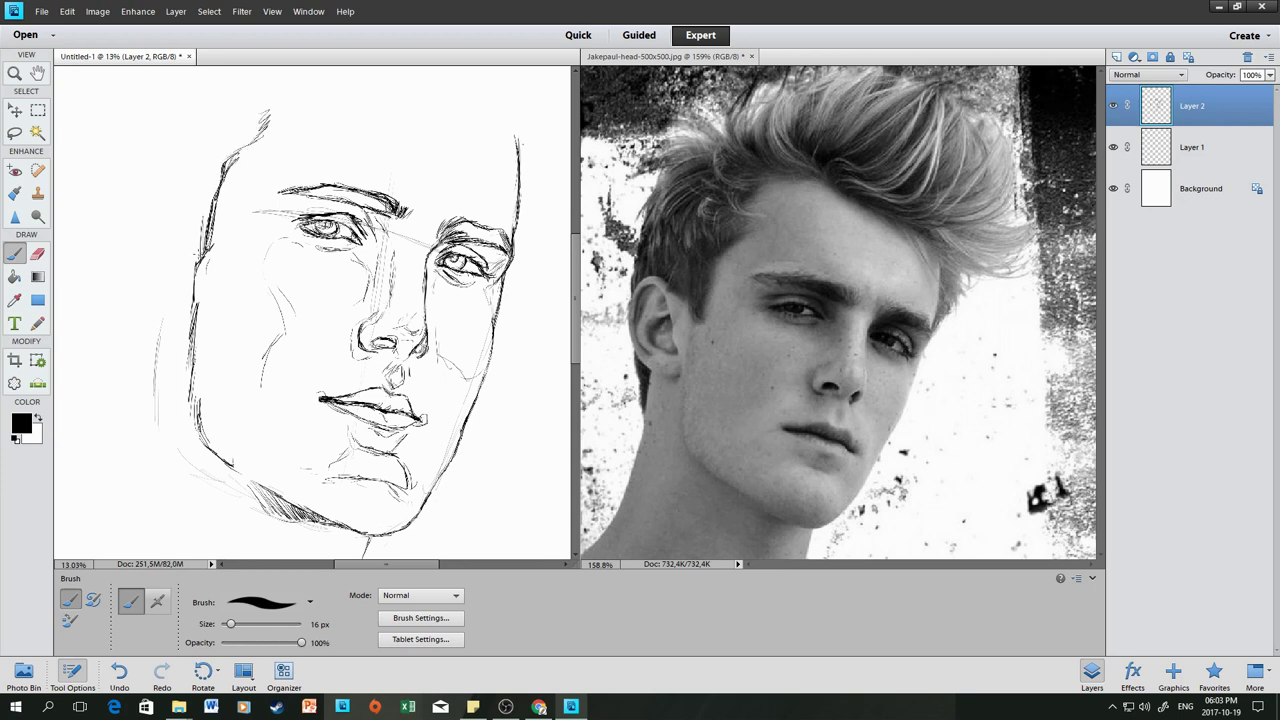
mouse_move(194, 258)
left_mouse_down()
mouse_move(158, 203)
mouse_move(188, 228)
mouse_move(187, 267)
left_mouse_up()
Sketch the left ear curving out from the temple, with small inner-ear detail strokes.
mouse_move(162, 212)
left_mouse_down()
mouse_move(139, 202)
mouse_move(122, 278)
mouse_move(132, 218)
mouse_move(154, 202)
mouse_move(123, 232)
mouse_move(131, 291)
mouse_move(119, 282)
mouse_move(168, 330)
mouse_move(188, 333)
mouse_move(184, 308)
mouse_move(176, 334)
left_mouse_up()
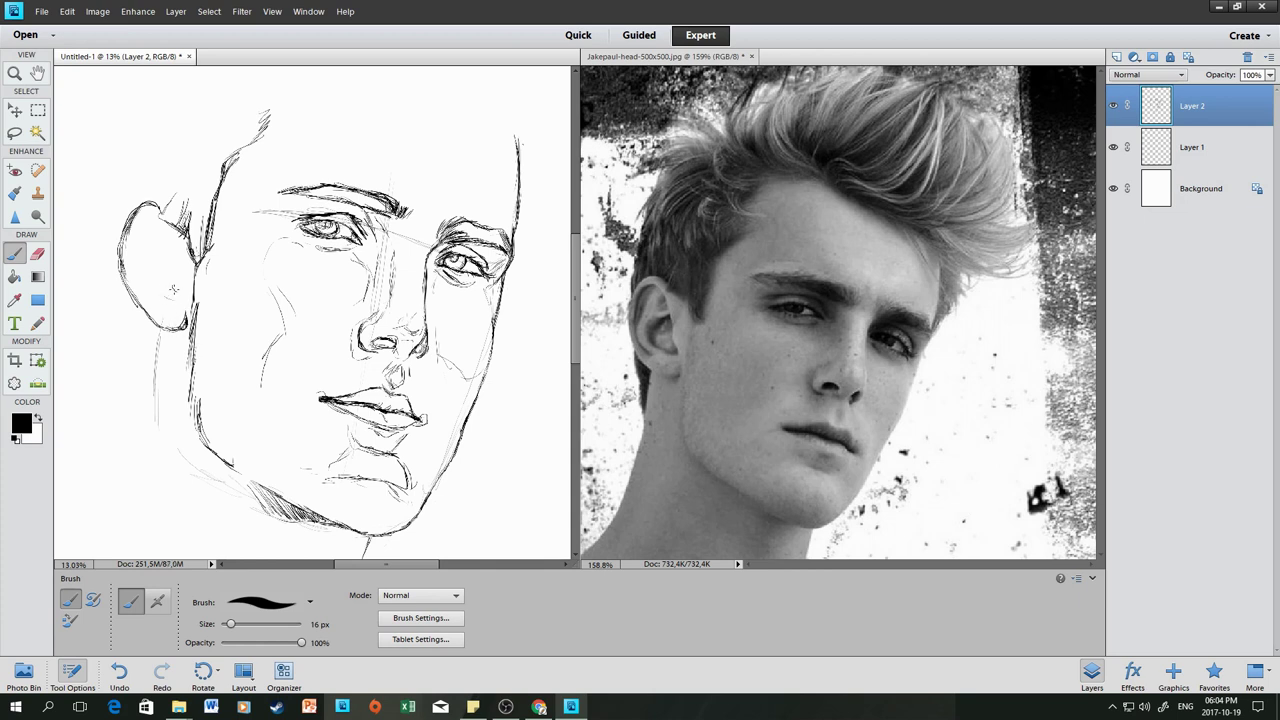
mouse_move(172, 270)
left_mouse_down()
mouse_move(172, 298)
mouse_move(164, 250)
mouse_move(176, 246)
mouse_move(146, 224)
mouse_move(128, 244)
mouse_move(130, 281)
mouse_move(170, 300)
mouse_move(141, 252)
mouse_move(156, 222)
left_mouse_up()
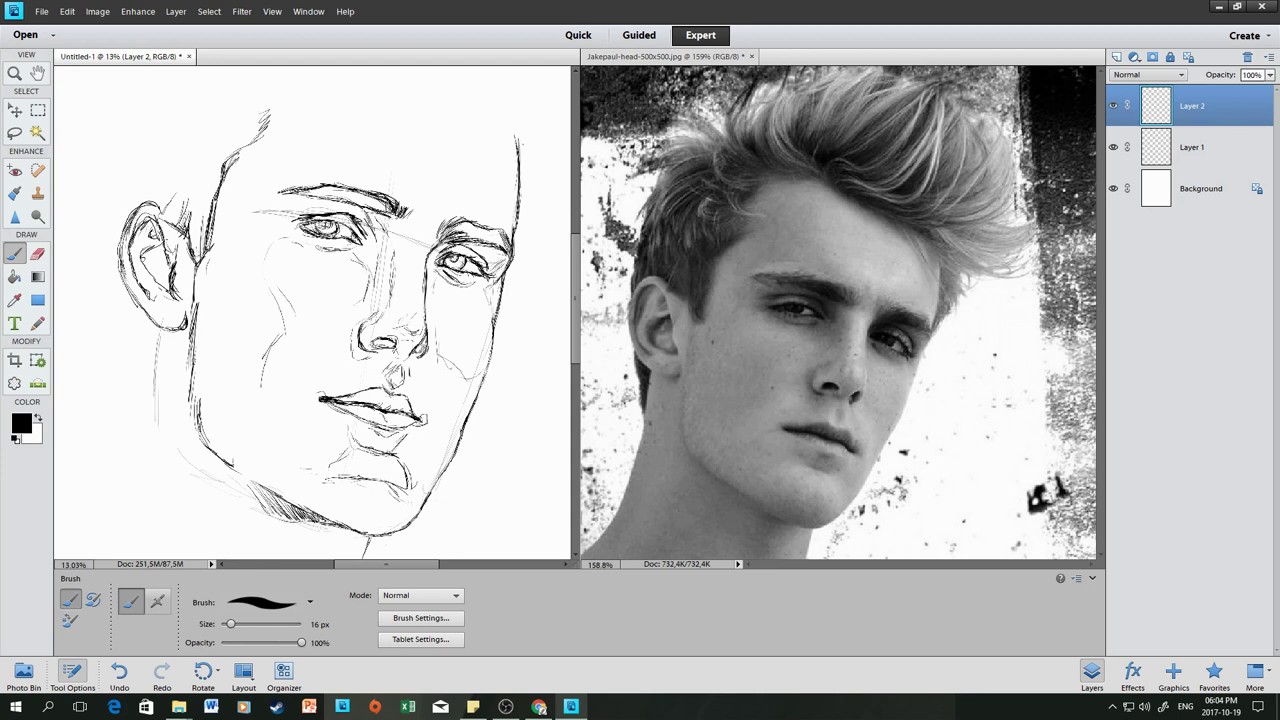
left_click_drag(153, 271, 155, 265)
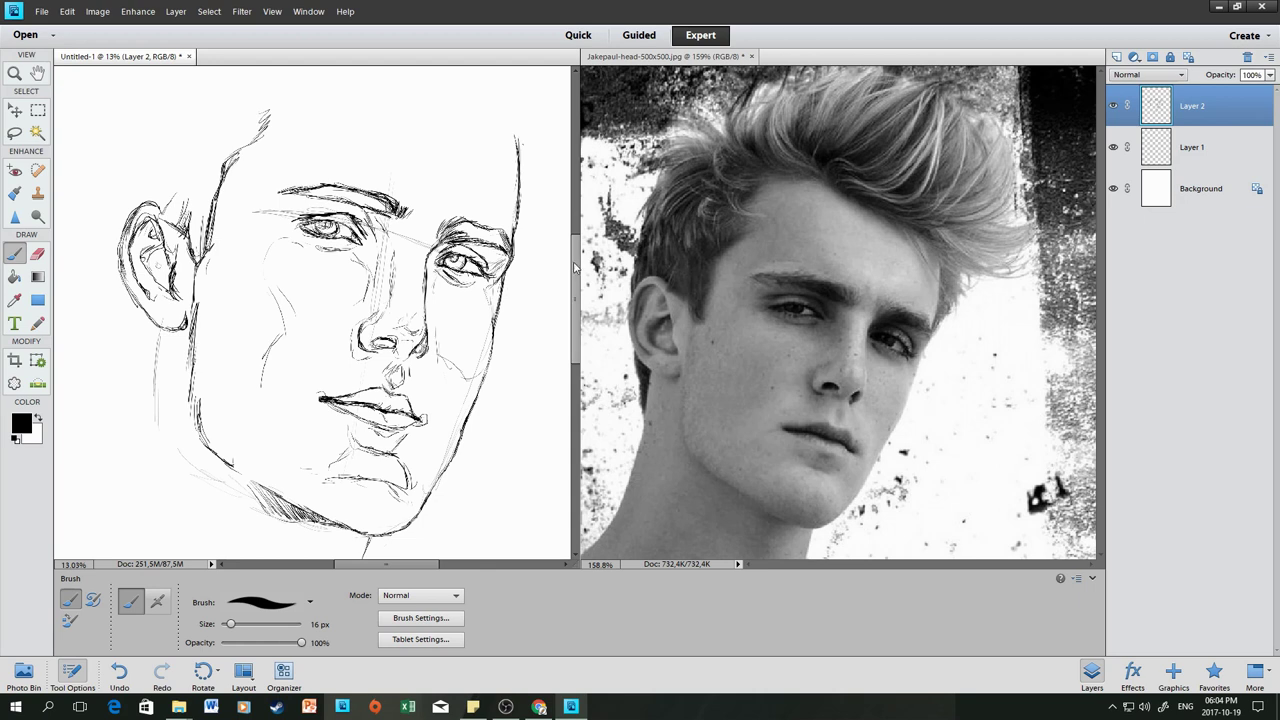
Ink the ear's lower edge and the long left neck line running down from the jaw.
scroll(576, 271, "down", 2)
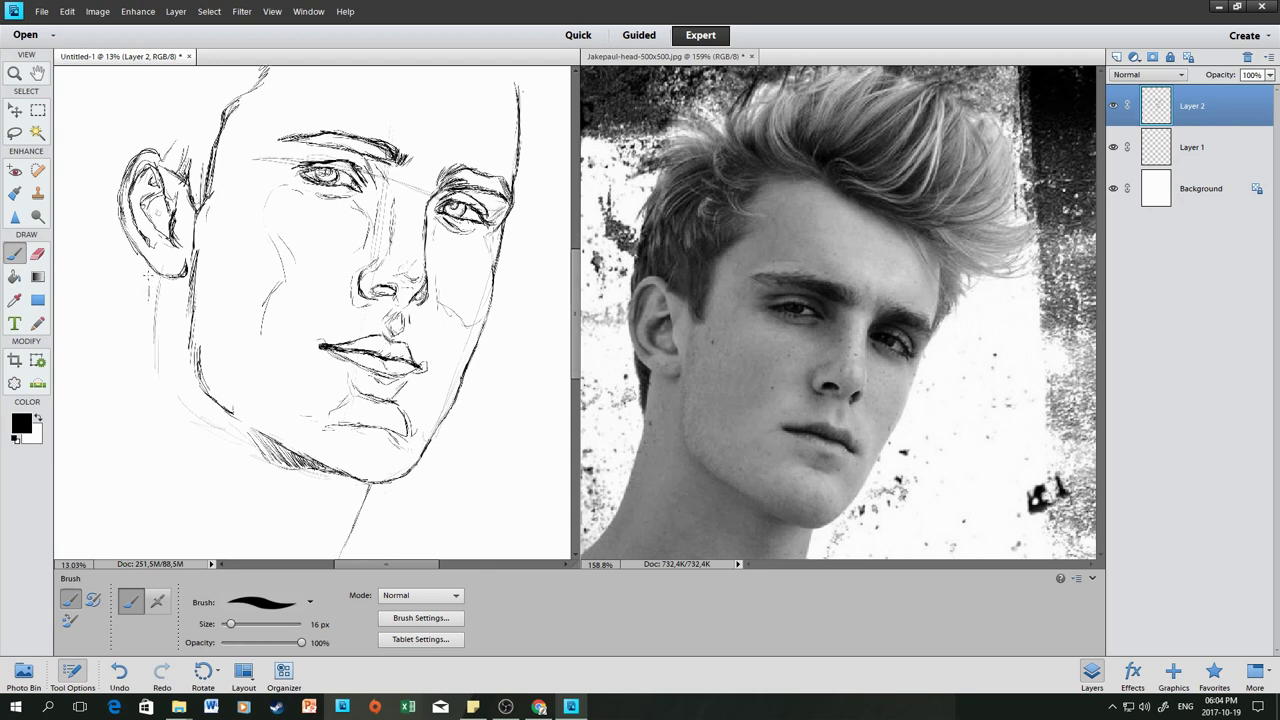
left_click_drag(146, 288, 110, 418)
left_click_drag(140, 340, 100, 456)
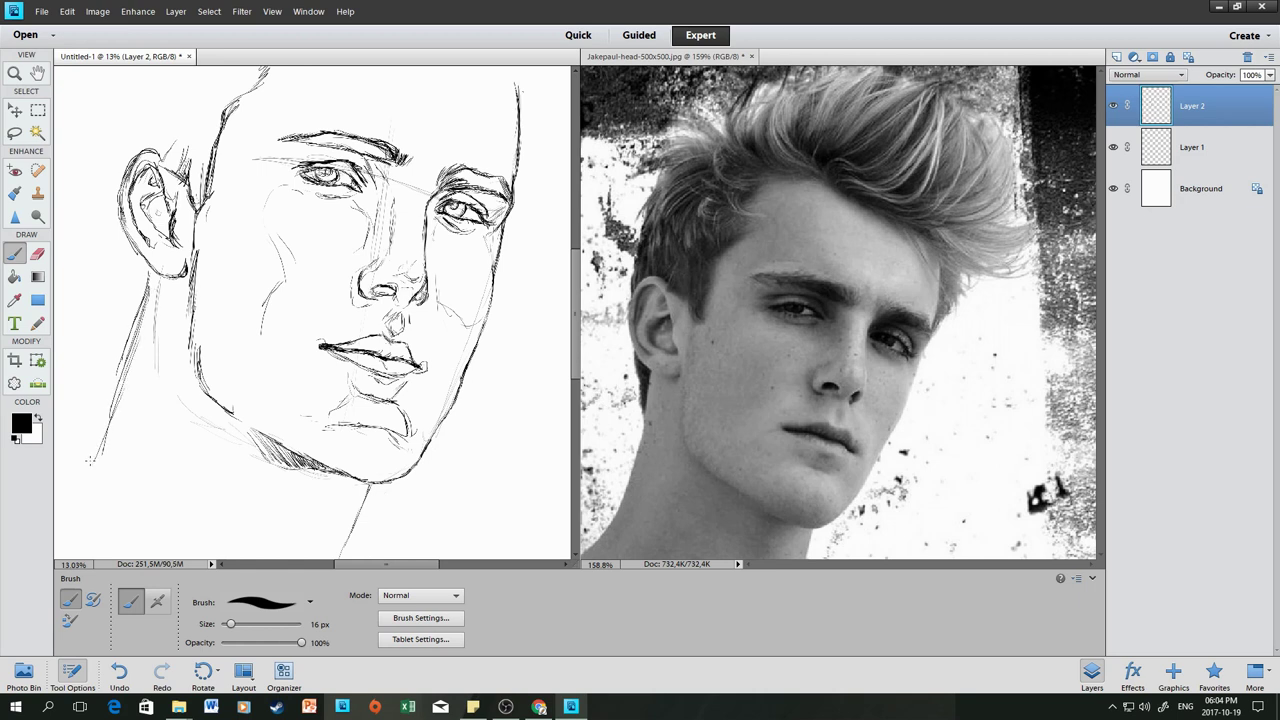
left_click_drag(126, 388, 92, 462)
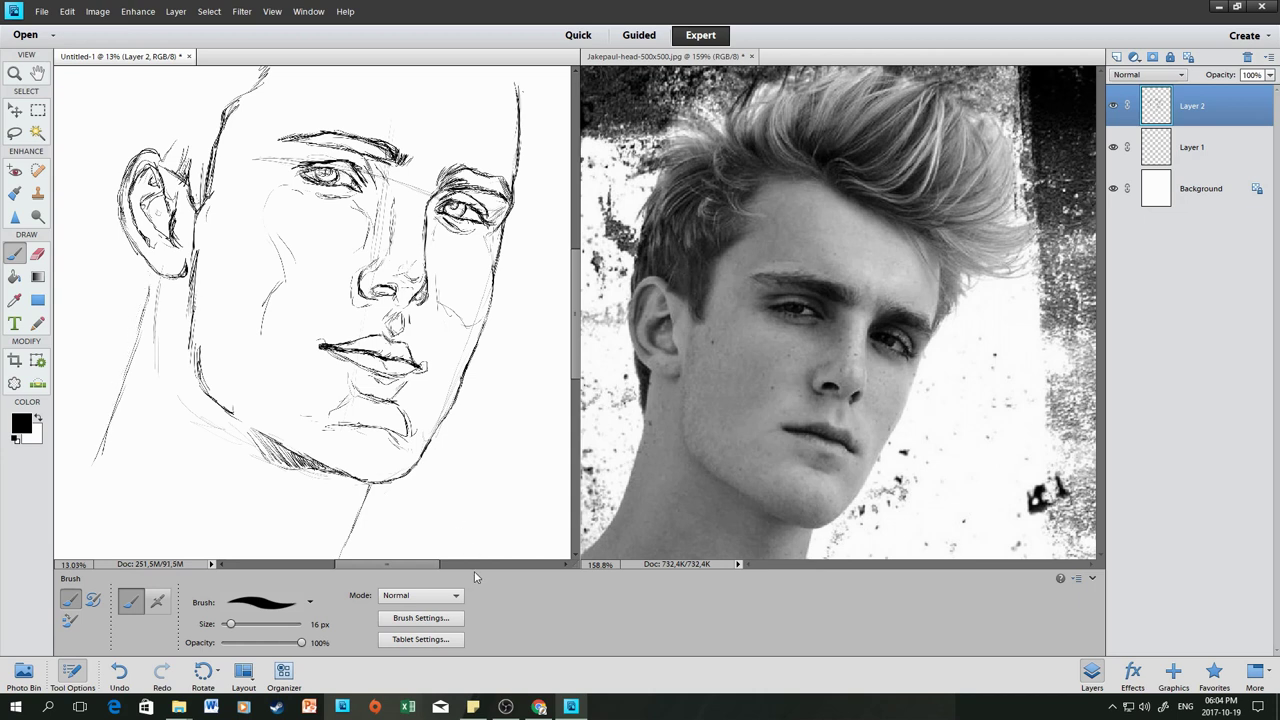
scroll(390, 564, "left", 1)
mouse_move(182, 275)
left_mouse_down()
mouse_move(105, 489)
mouse_move(3, 237)
left_mouse_up()
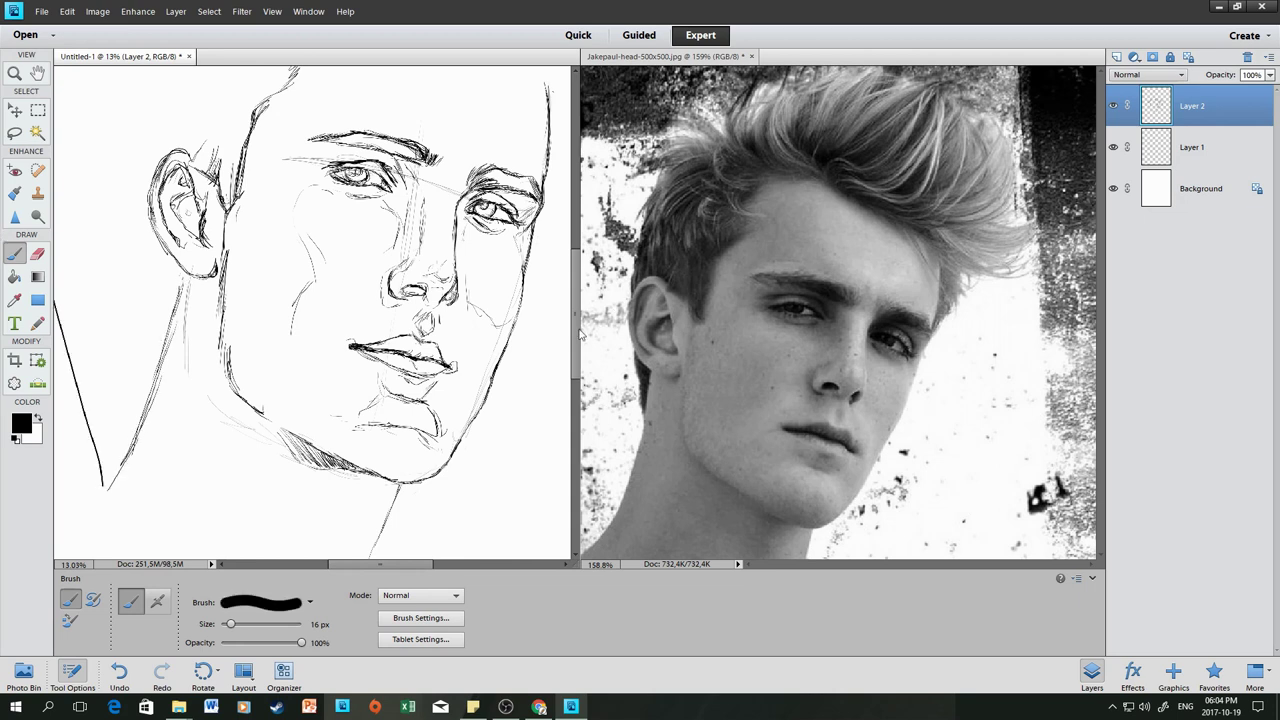
Draw the right jaw contour, undoing a stray stroke and redrawing the lower part.
left_click_drag(502, 357, 475, 421)
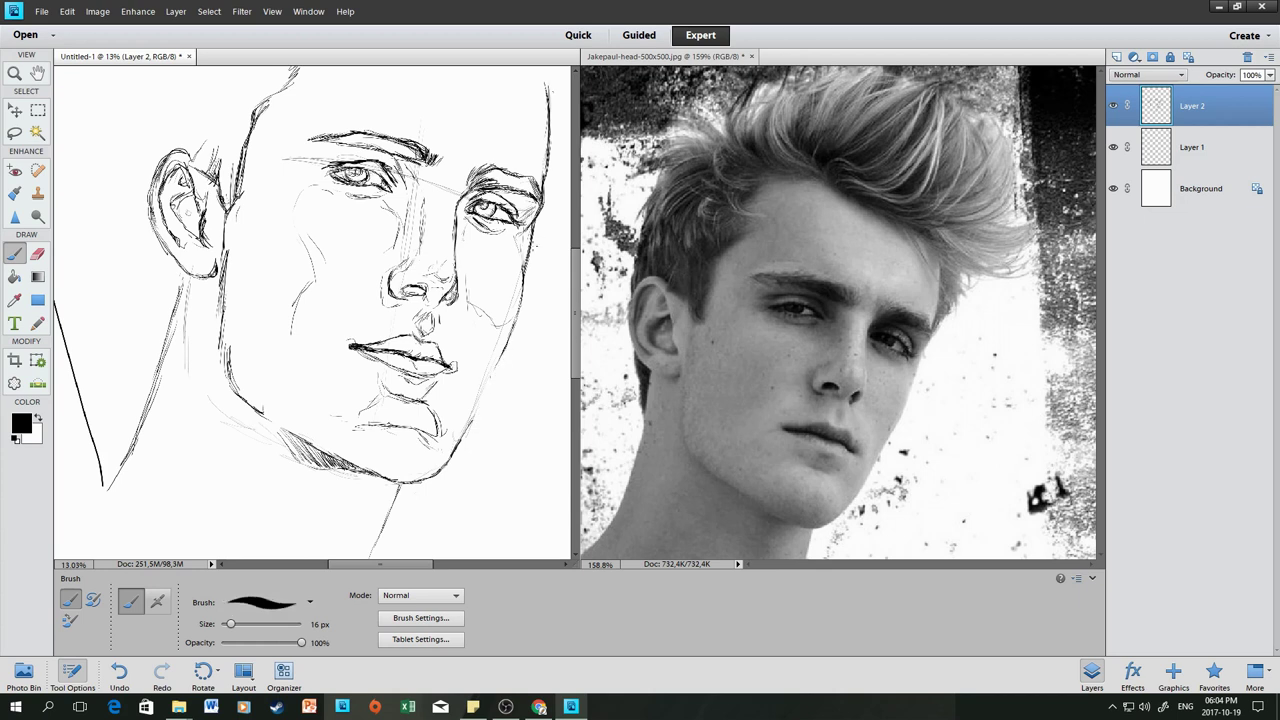
left_click_drag(506, 348, 462, 436)
key("ctrl+z")
mouse_move(487, 393)
left_mouse_down()
mouse_move(454, 456)
mouse_move(468, 410)
left_mouse_up()
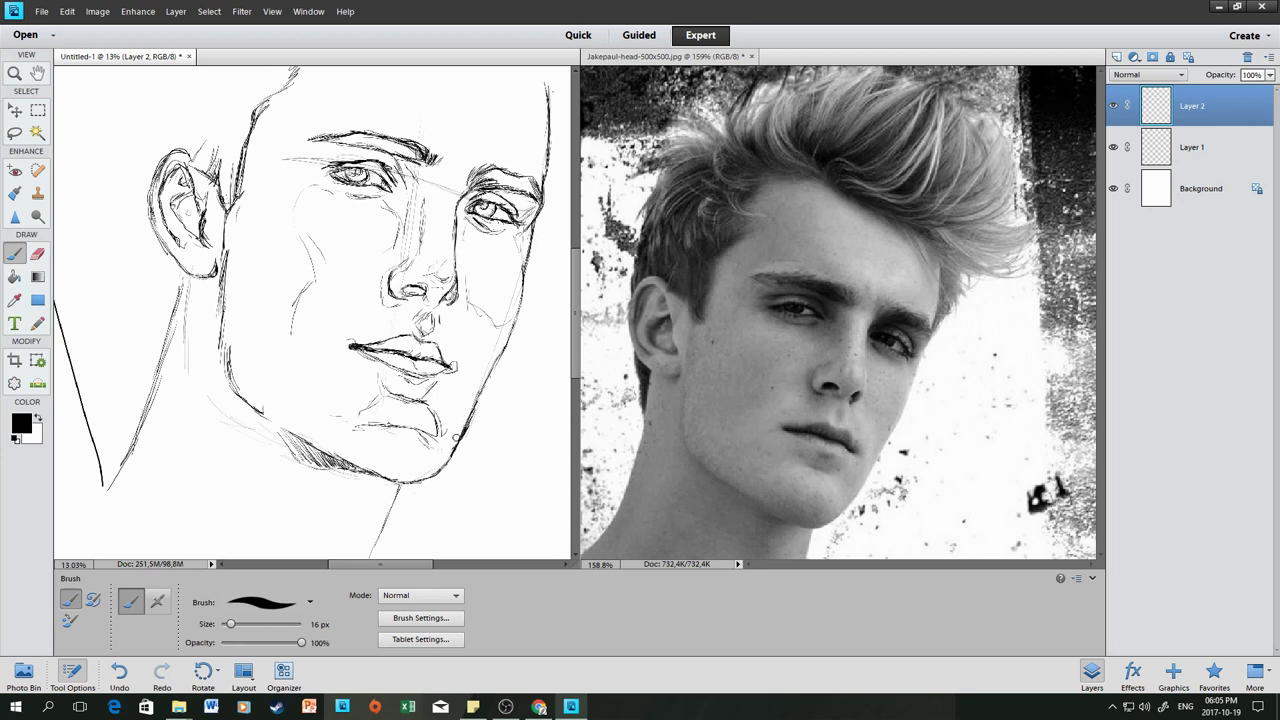
Erase the upper part of the long diagonal neck stroke.
scroll(450, 504, "left", 2)
scroll(380, 430, "left", 3)
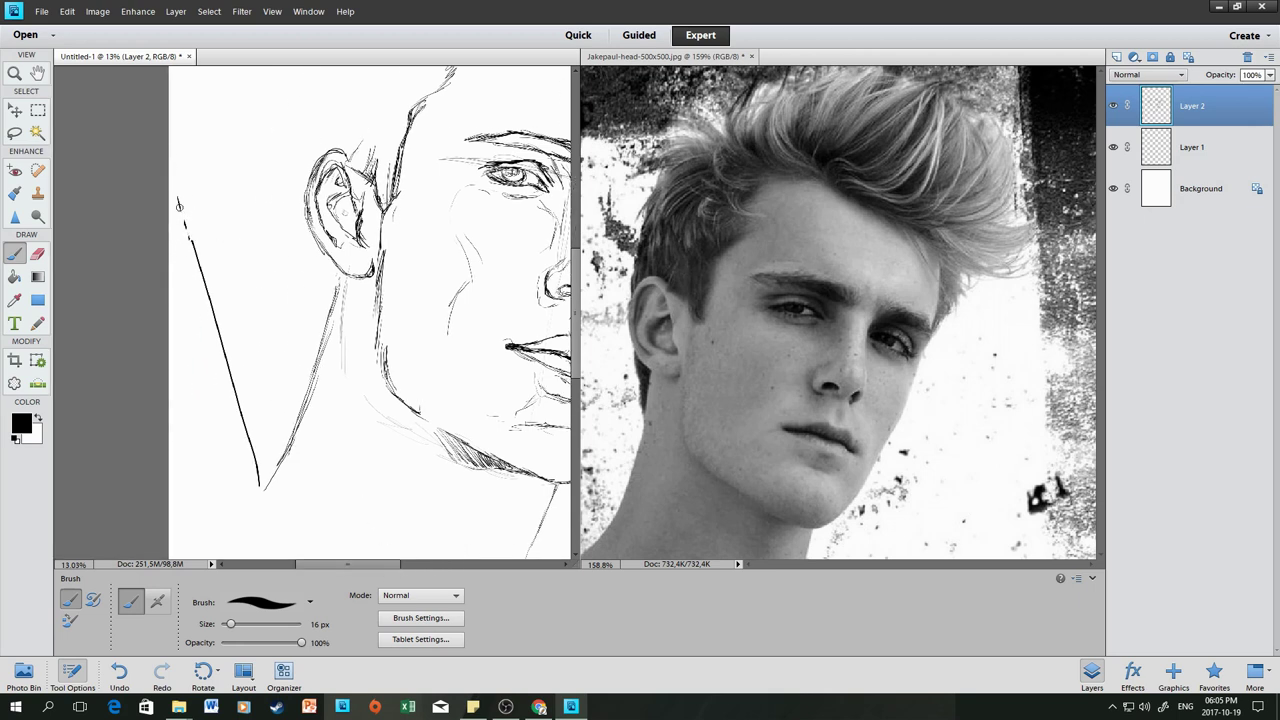
mouse_move(181, 222)
left_mouse_down()
mouse_move(260, 494)
mouse_move(215, 301)
mouse_move(218, 323)
left_mouse_up()
left_click_drag(343, 573, 373, 573)
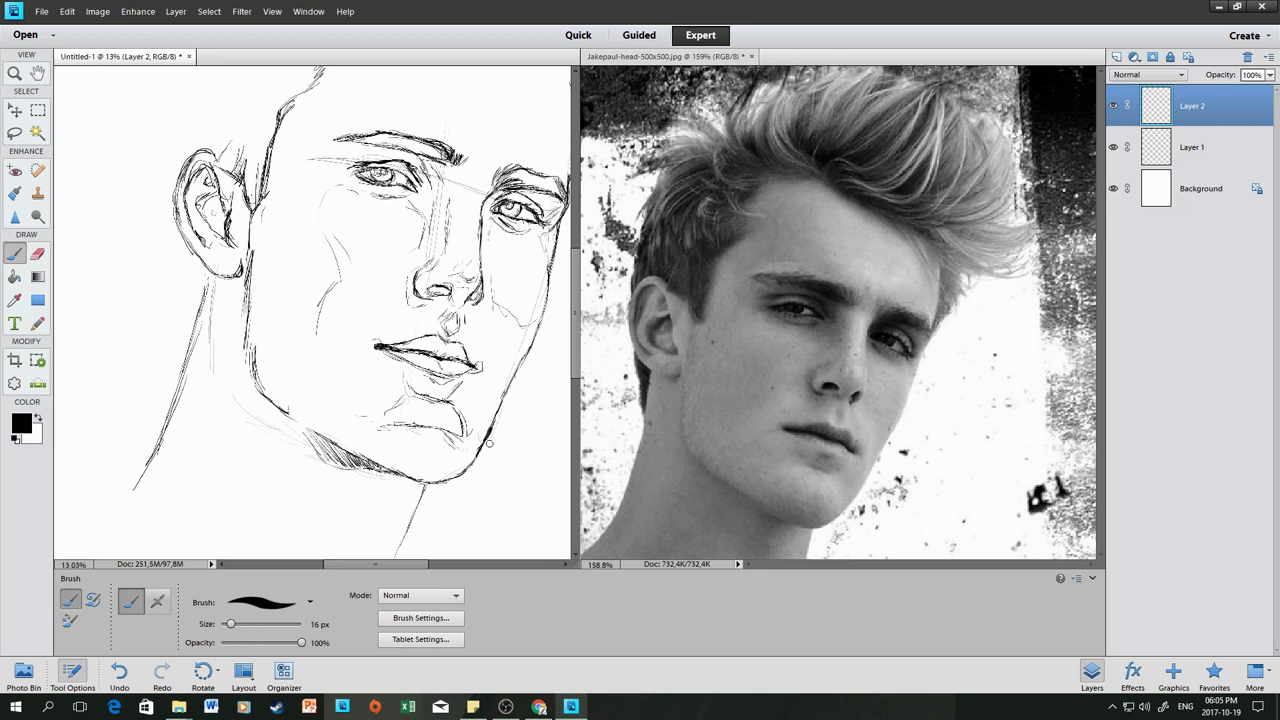
Touch up the right jawline with two short dark strokes down to the chin.
left_click_drag(494, 436, 488, 426)
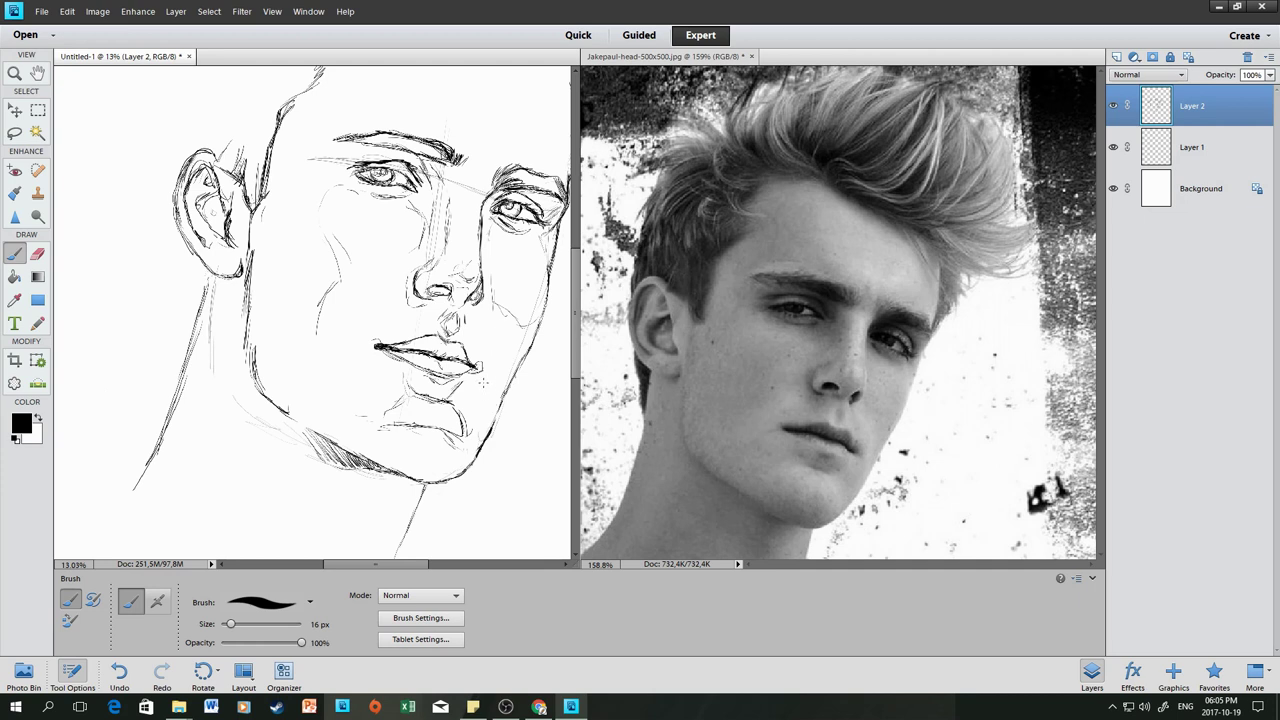
left_click_drag(482, 383, 496, 418)
scroll(560, 296, "up", 2)
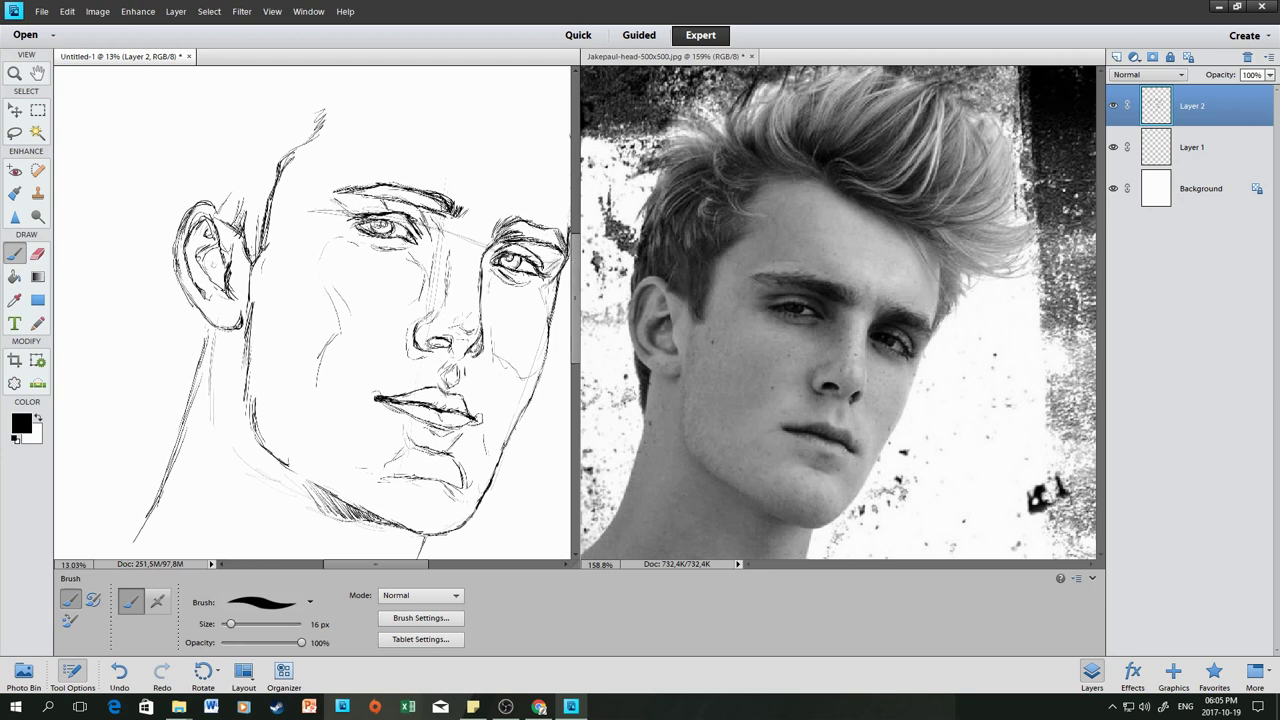
Hide Layer 1's rough sketch so only the inked lines show.
left_click(1113, 147)
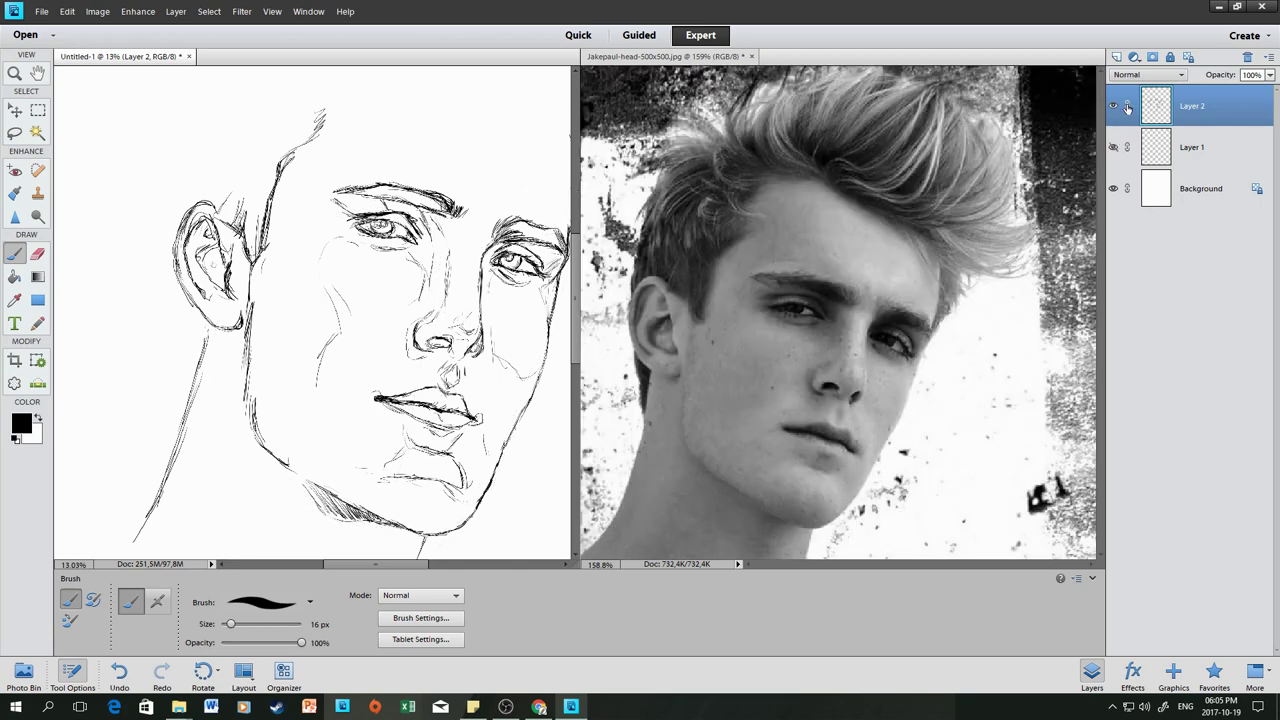
scroll(573, 255, "up", 2)
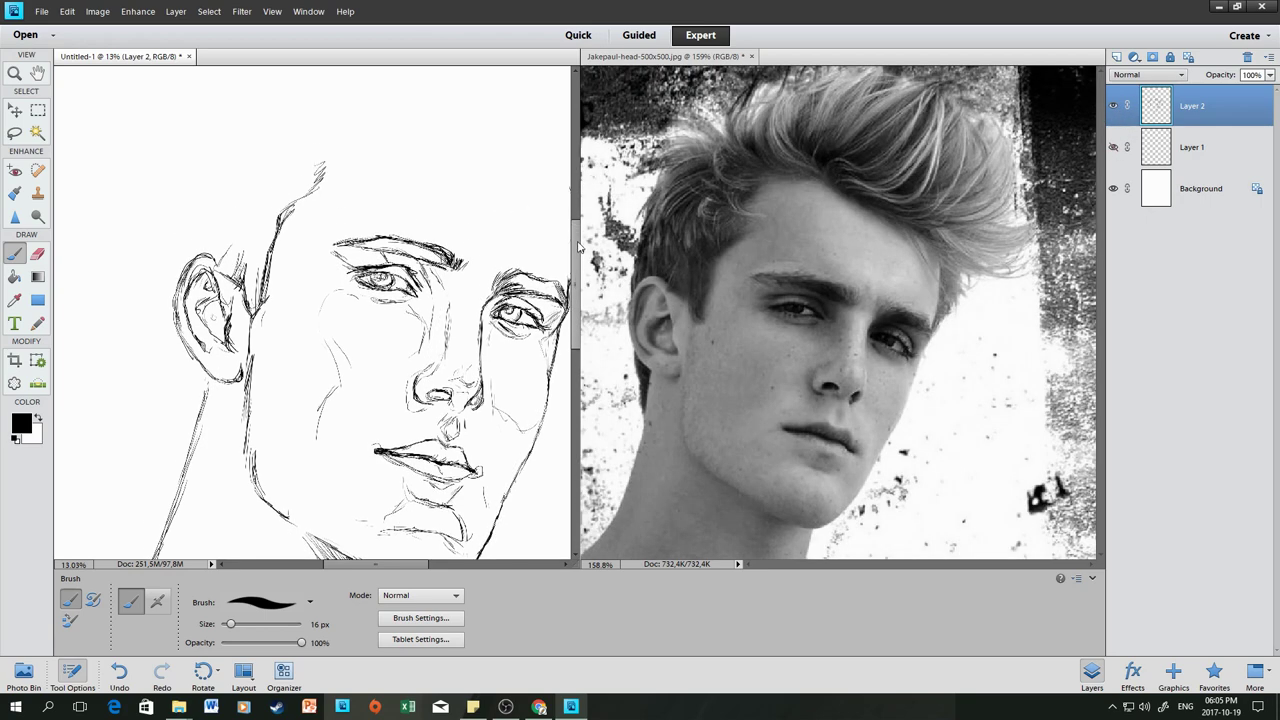
scroll(447, 383, "right", 2)
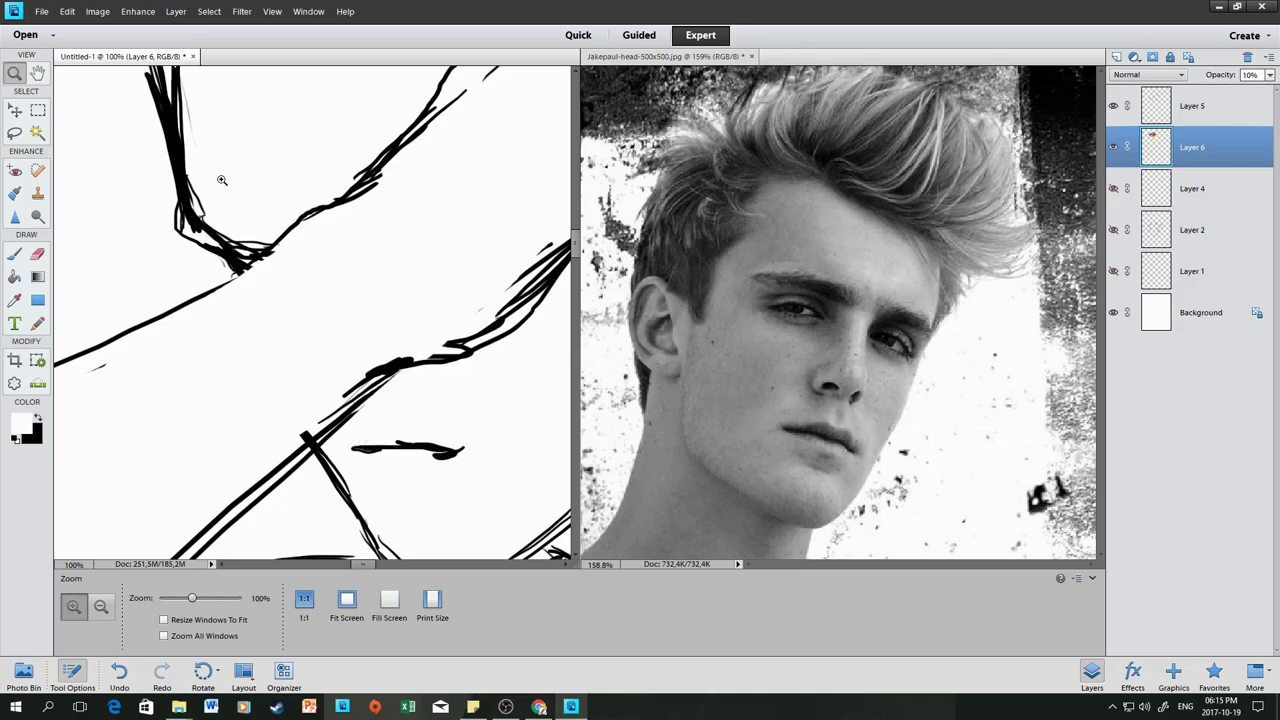
Fit the drawing on screen, zoom in, and raise Layer 6 opacity from 10% to 100%.
right_click(229, 175)
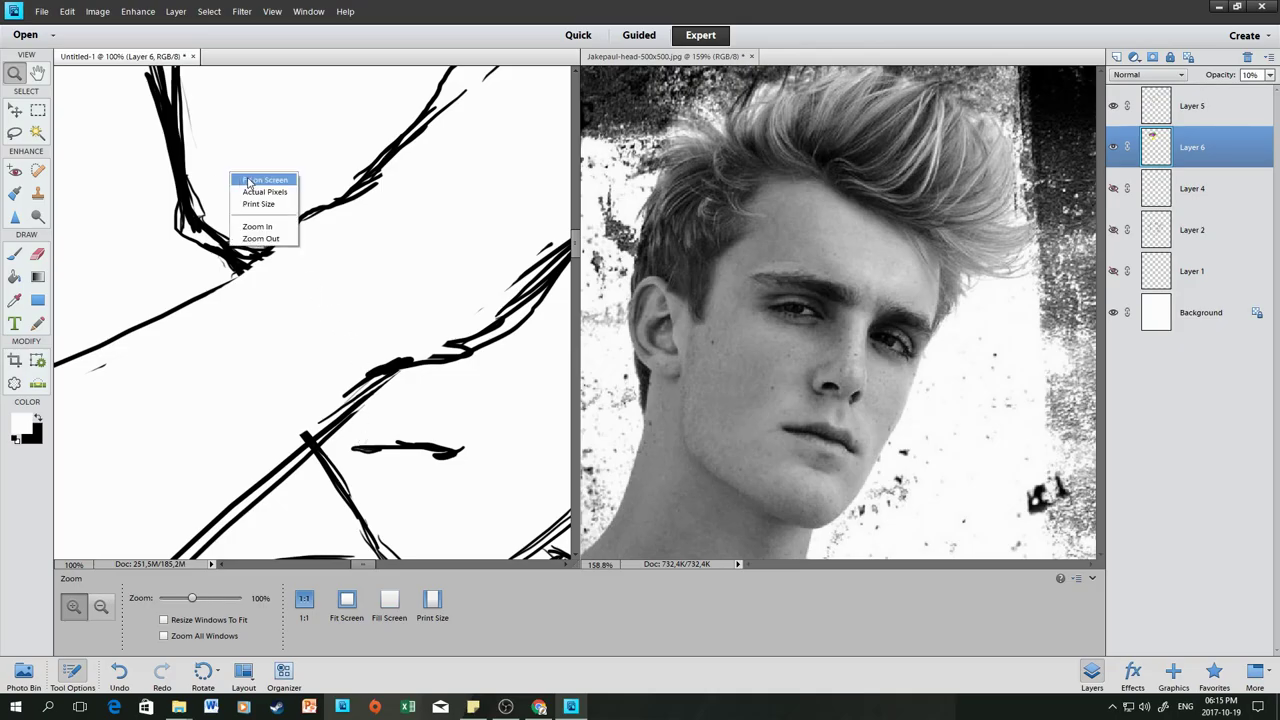
left_click(249, 181)
right_click(258, 182)
left_click(231, 195)
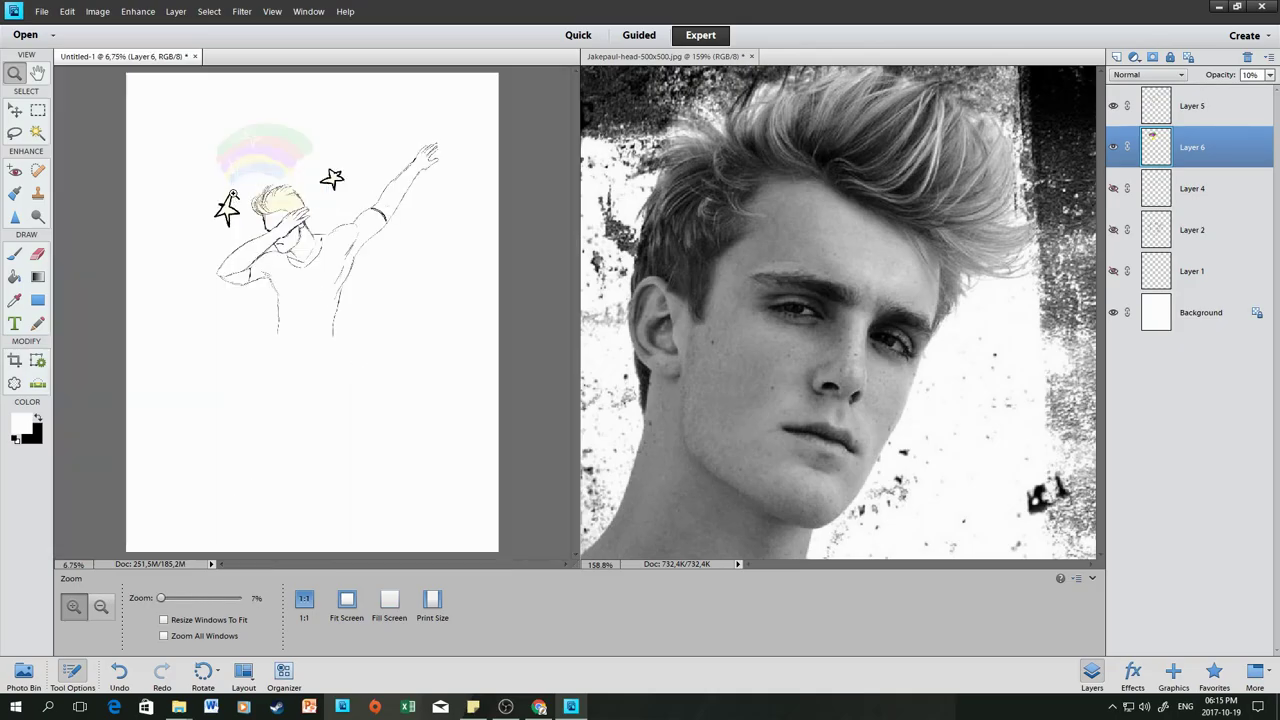
left_click(280, 218)
left_click(282, 219)
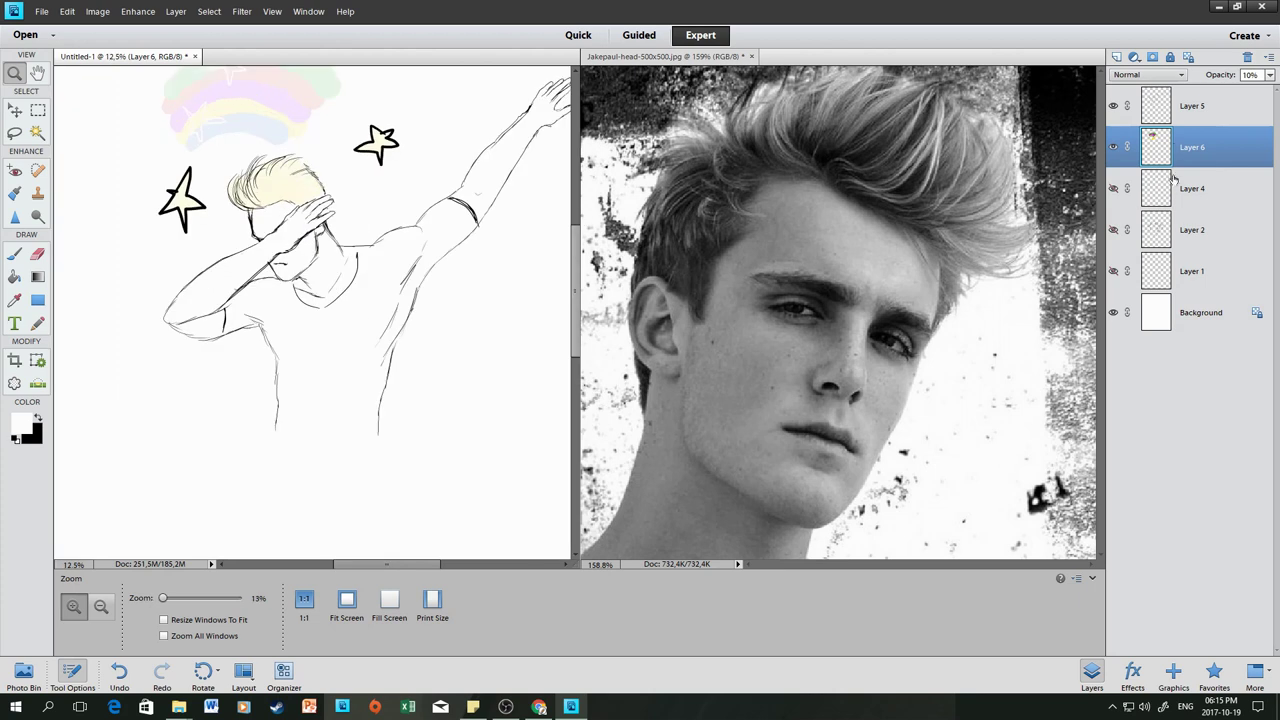
left_click(1271, 76)
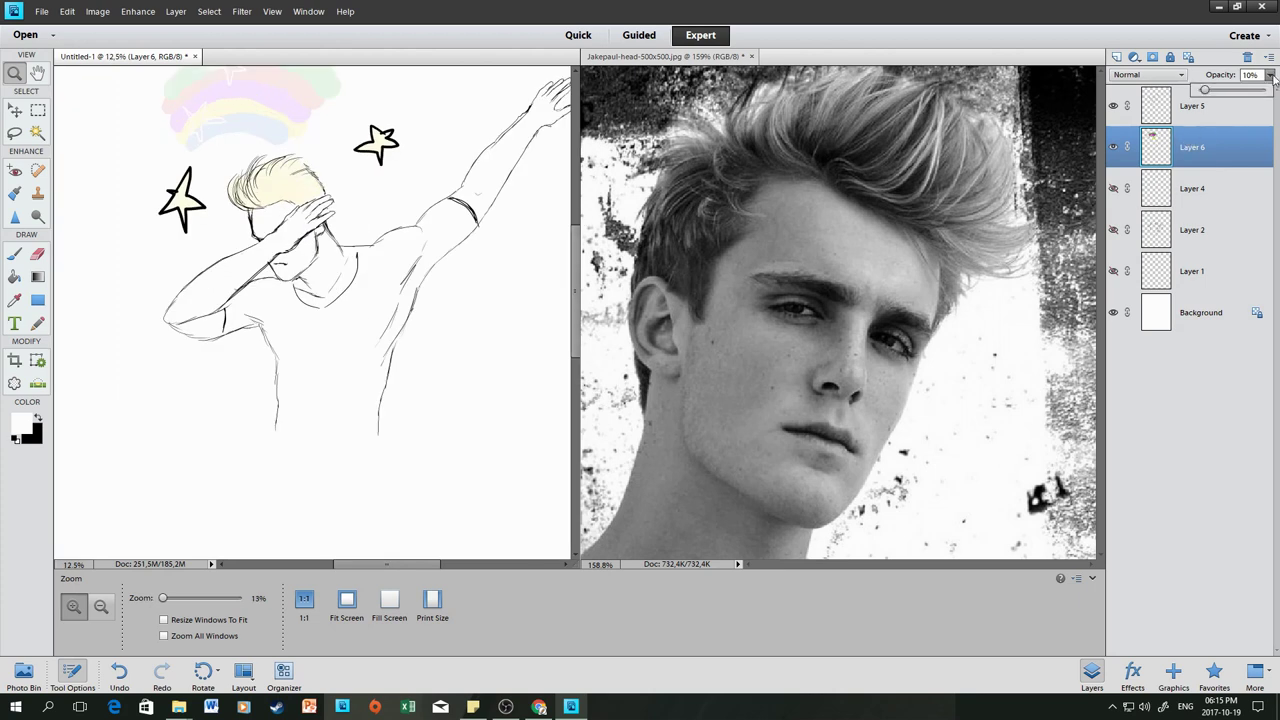
left_click_drag(1250, 90, 1266, 90)
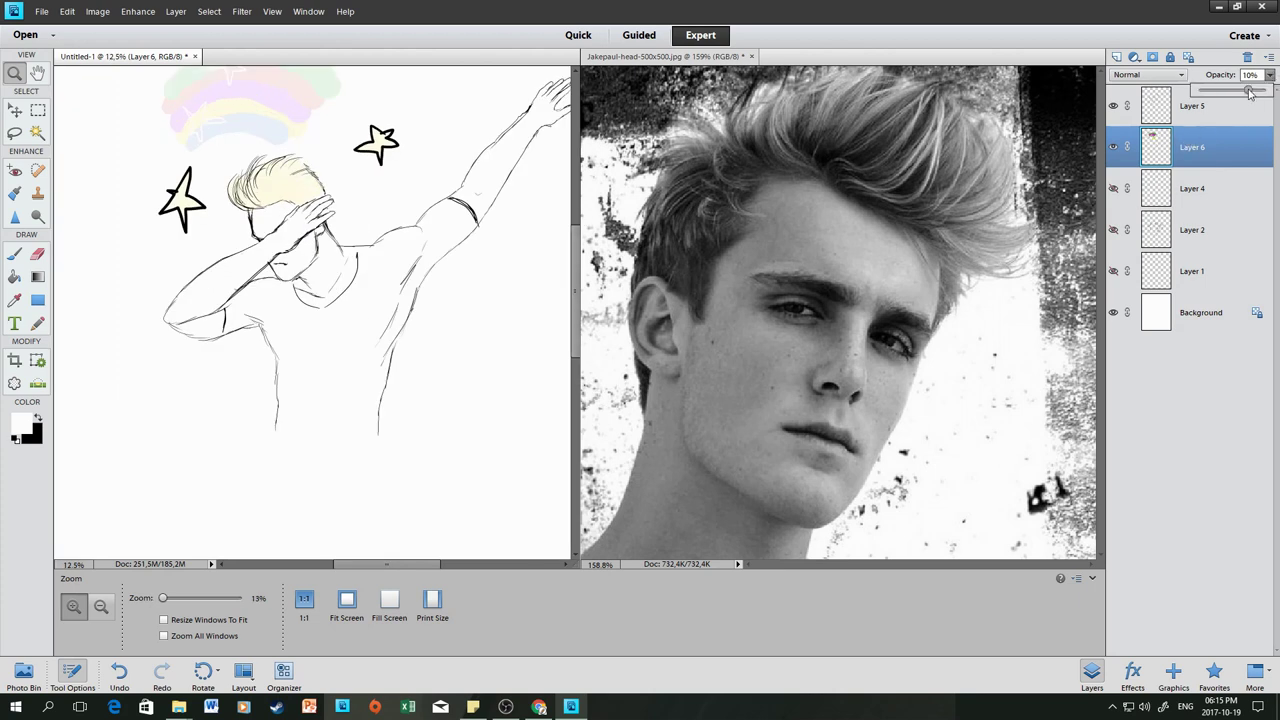
Zoom in and pan around the yellow hair and caption to review them.
left_click(257, 159)
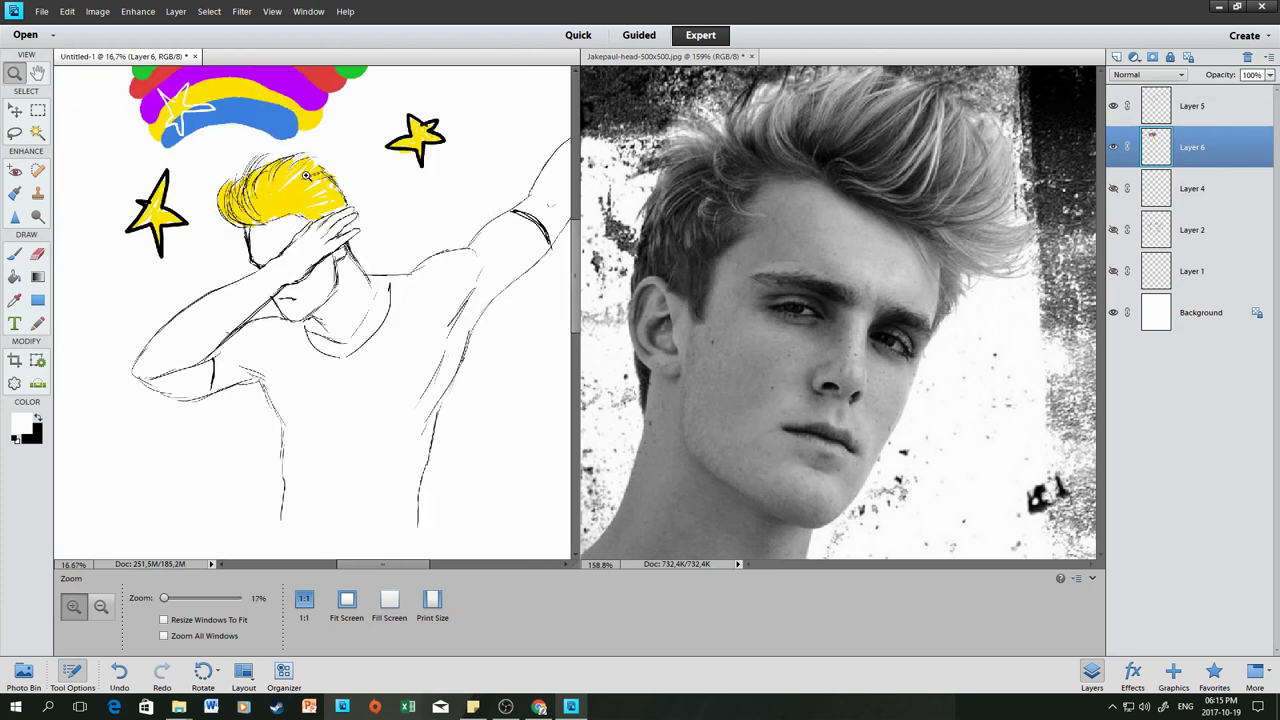
left_click(378, 305)
mouse_move(575, 285)
left_mouse_down()
mouse_move(578, 213)
mouse_move(578, 258)
left_mouse_up()
left_click_drag(372, 563, 431, 550)
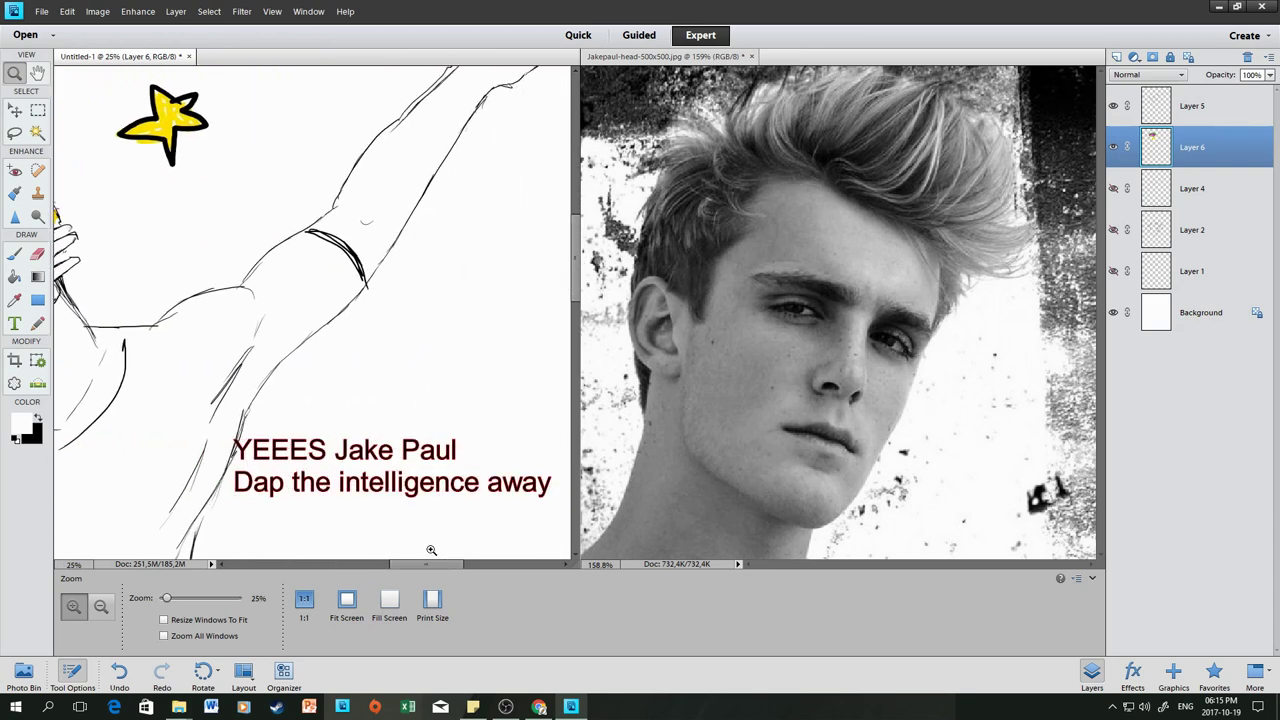
left_click_drag(582, 256, 582, 226)
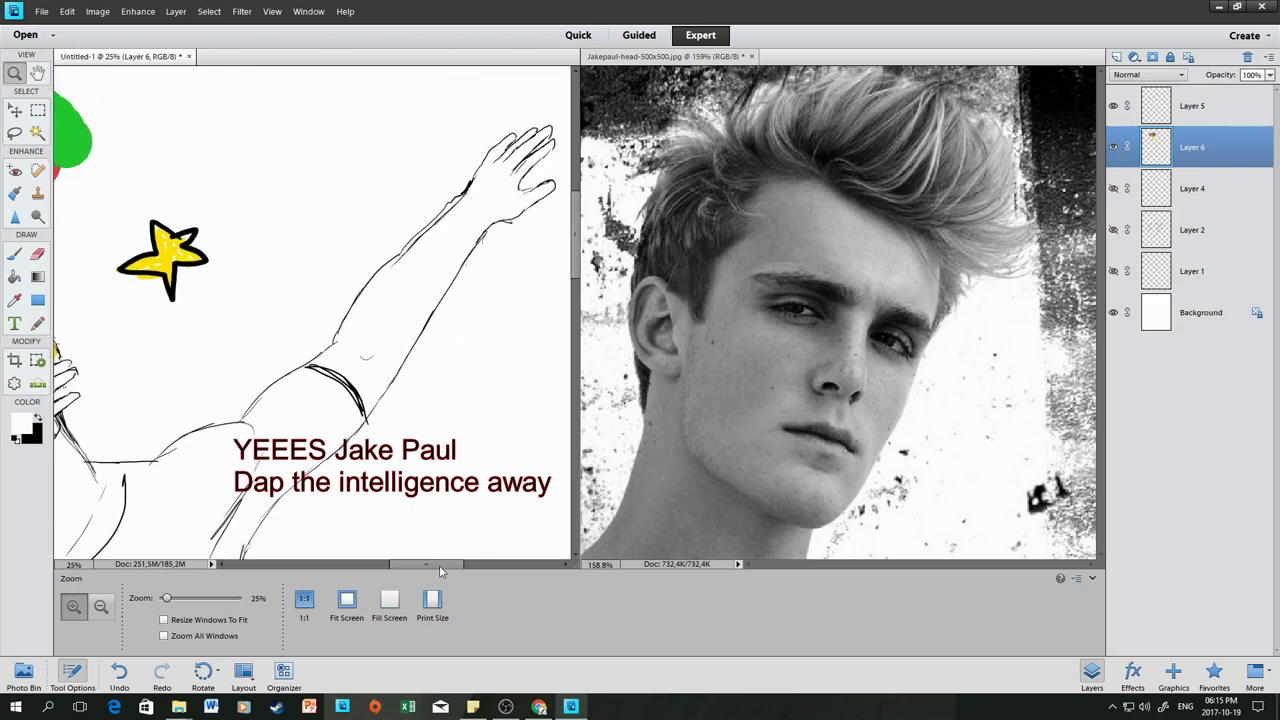
left_click_drag(439, 565, 385, 566)
left_click_drag(582, 243, 578, 276)
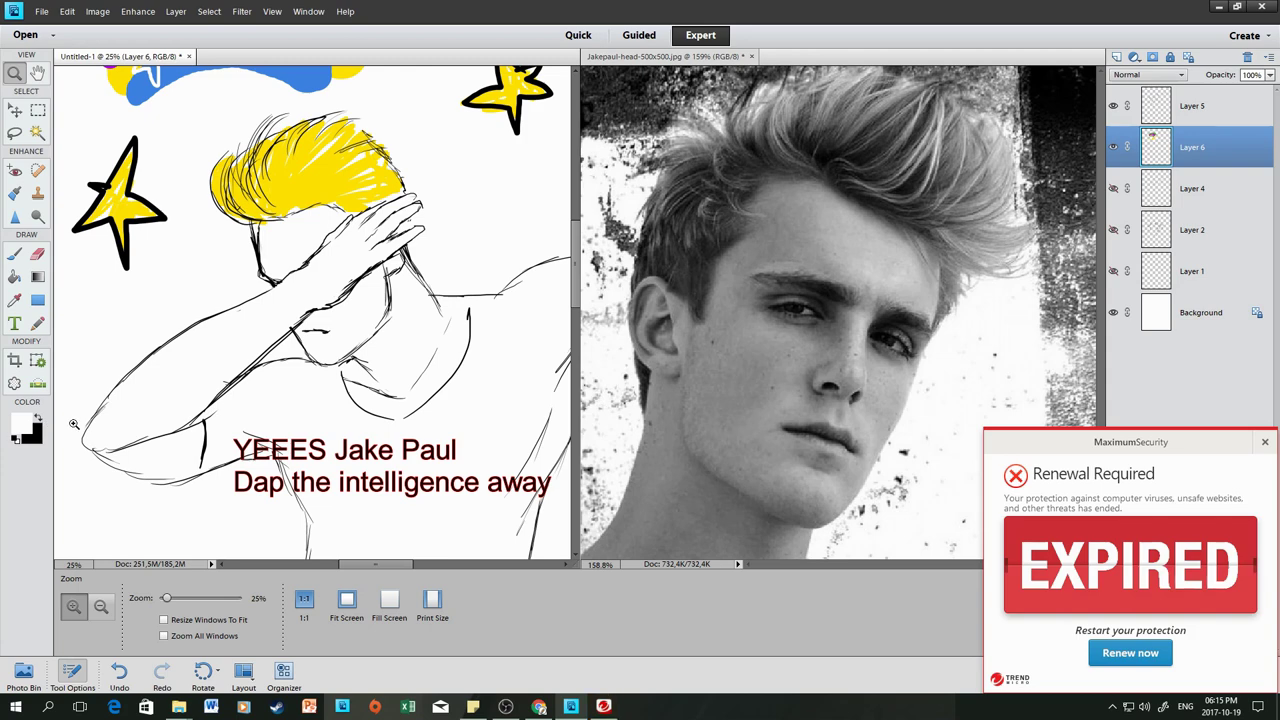
Brush in black a smiley's eye dot and curved mouth beside the caption.
key("b")
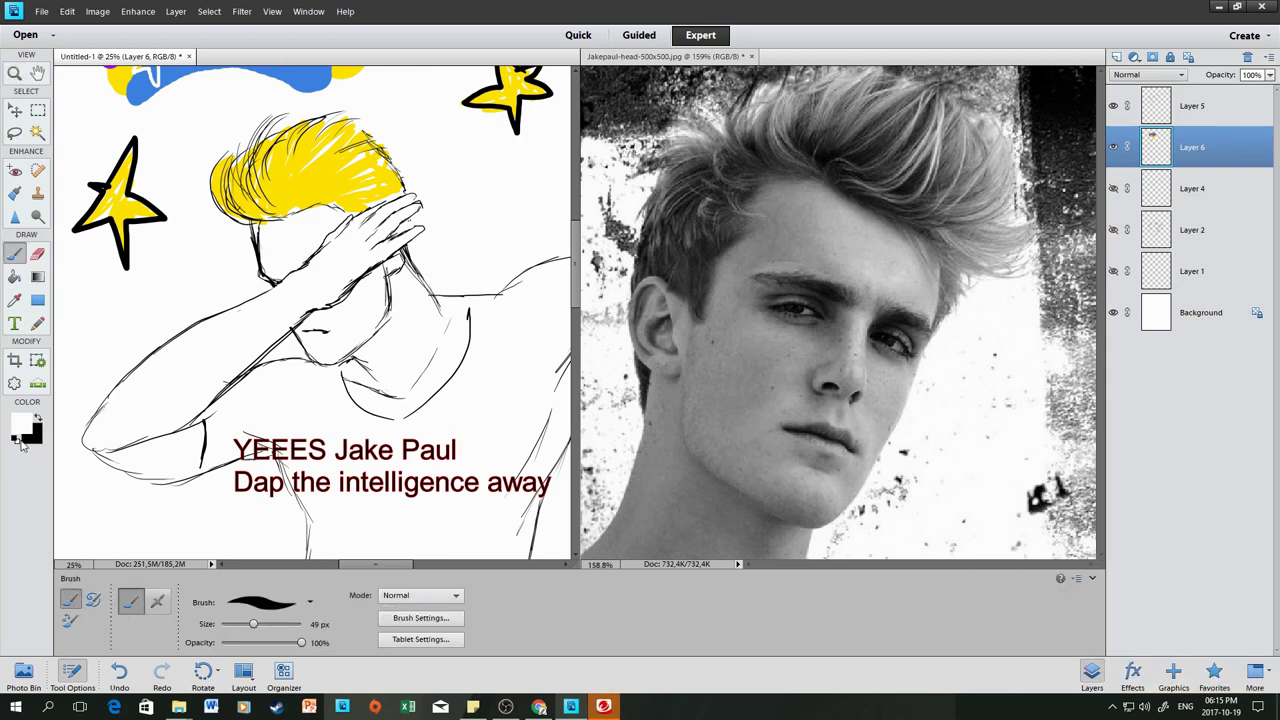
left_click(17, 438)
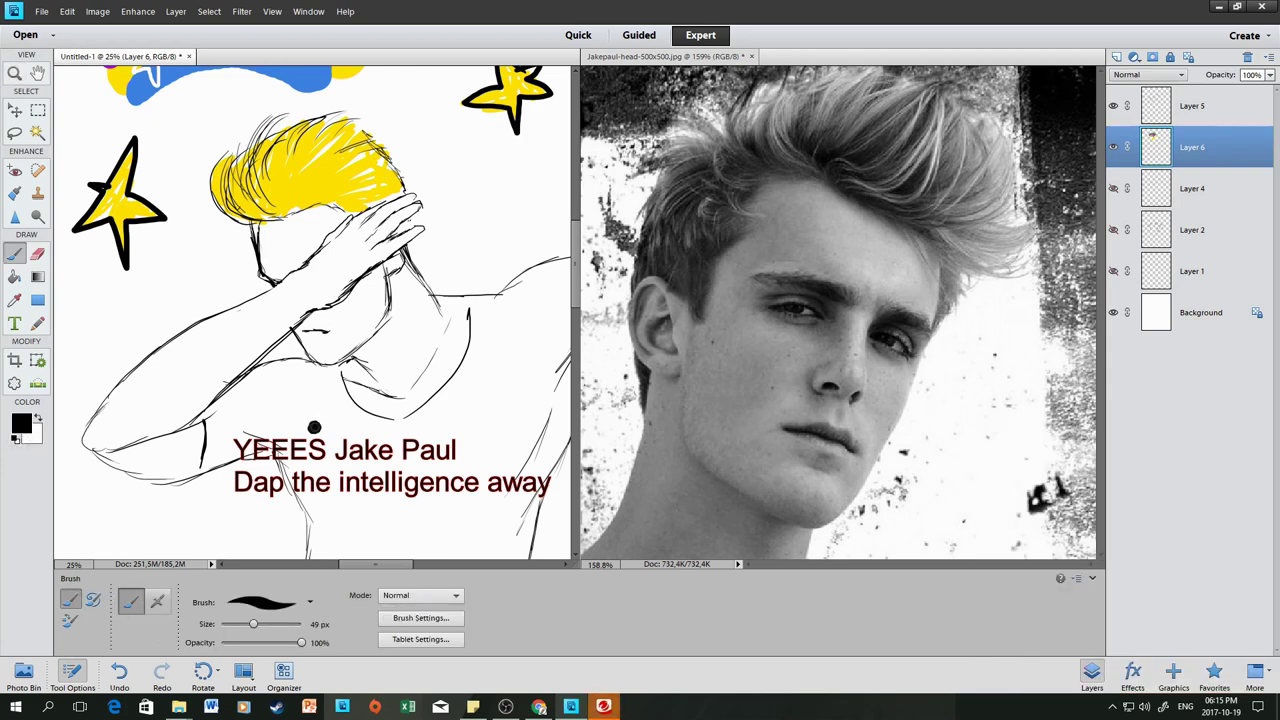
left_click(338, 429)
left_click_drag(302, 440, 350, 449)
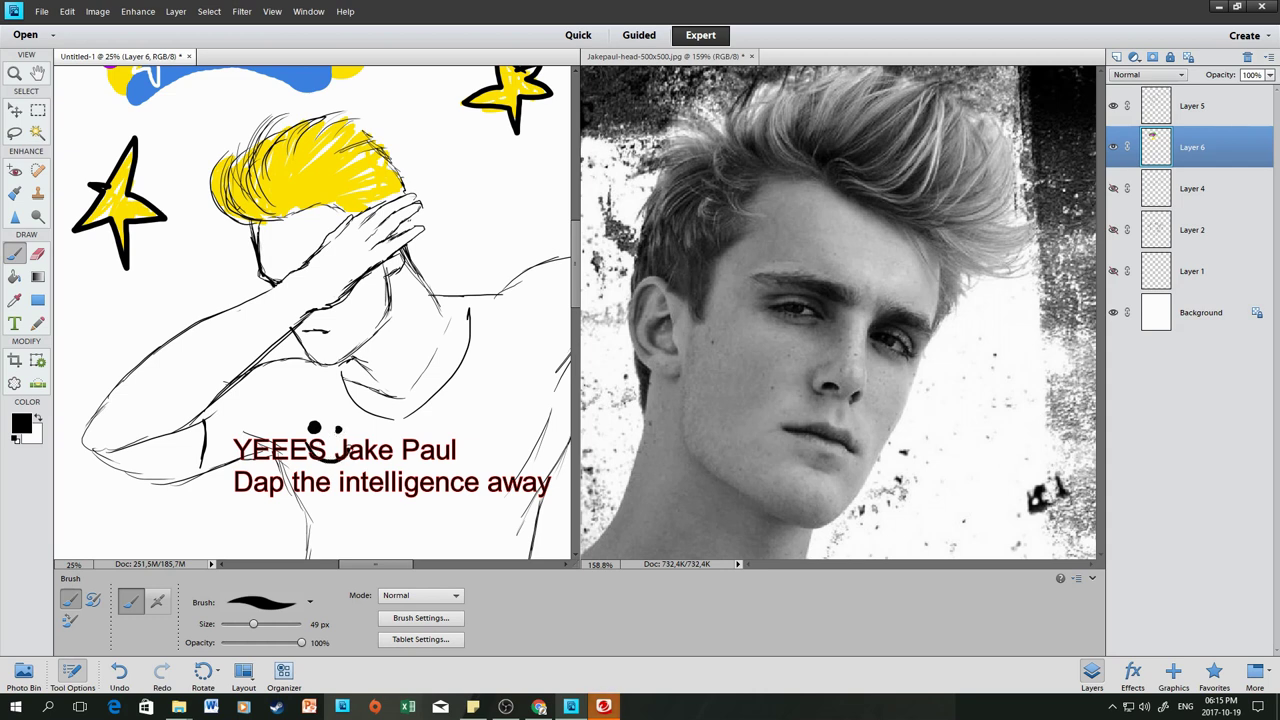